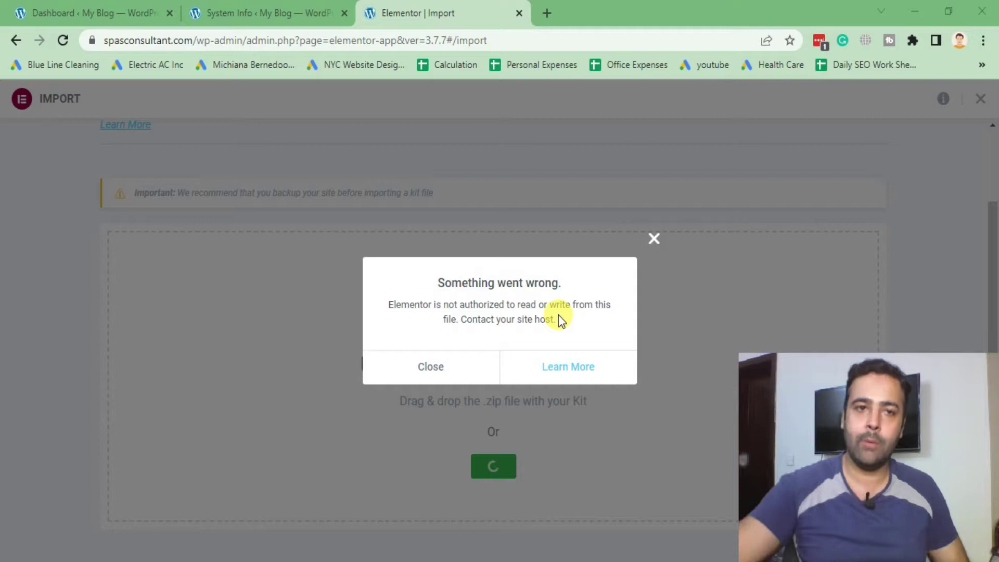
Switch to Elementor's System Info page, which lists the .htaccess write-permission issue.
click(263, 22)
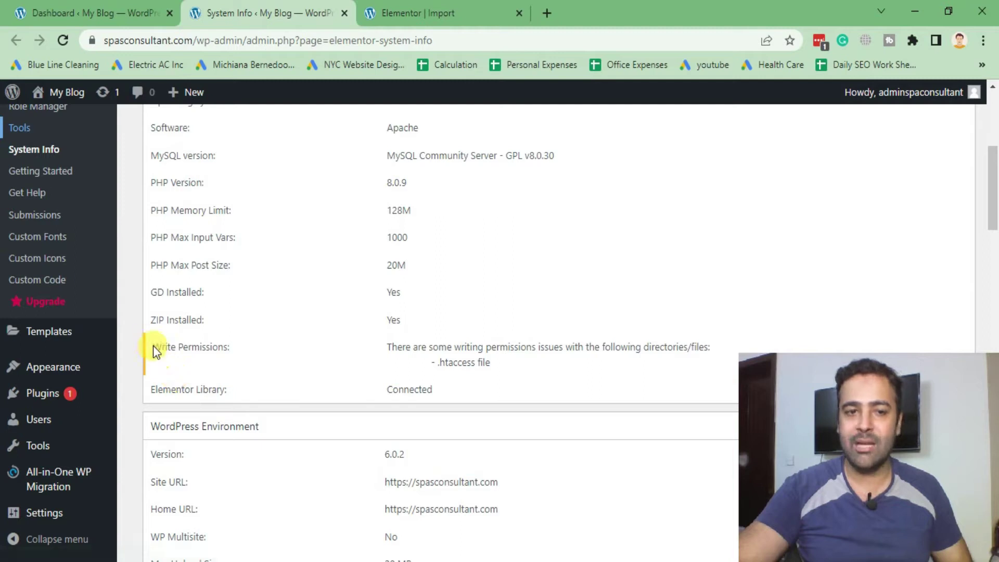
Highlight the 'Write Permissions' entry and the '.htaccess file' it names as the problem.
drag(153, 347, 252, 348)
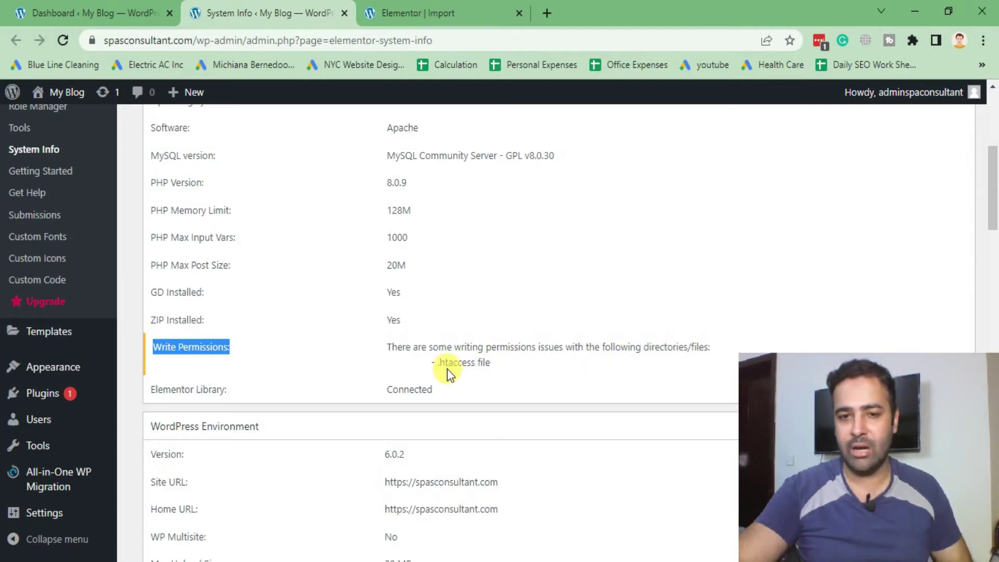
drag(437, 363, 492, 364)
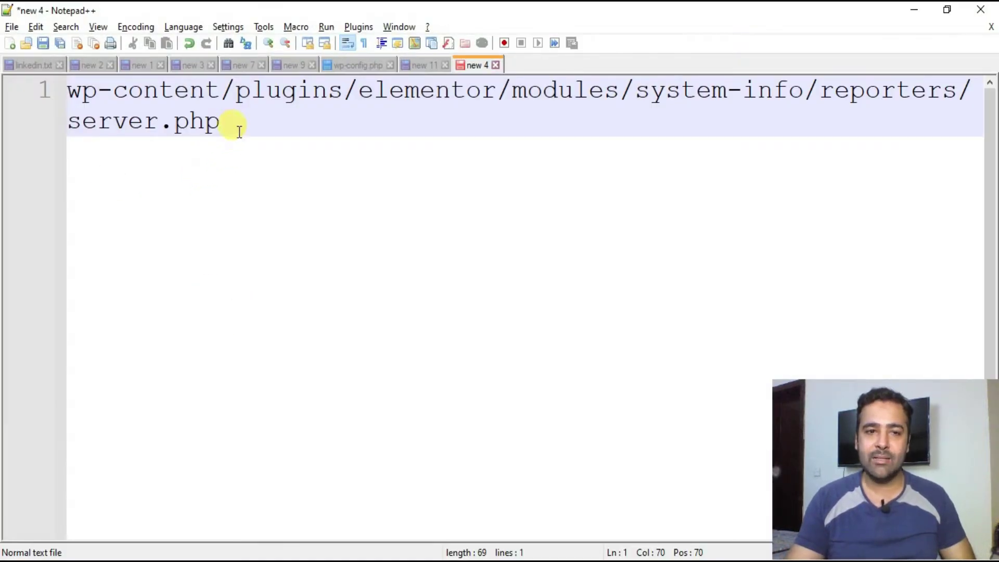
Select the full wp-content/.../reporters/server.php path in Notepad++.
drag(240, 129, 67, 89)
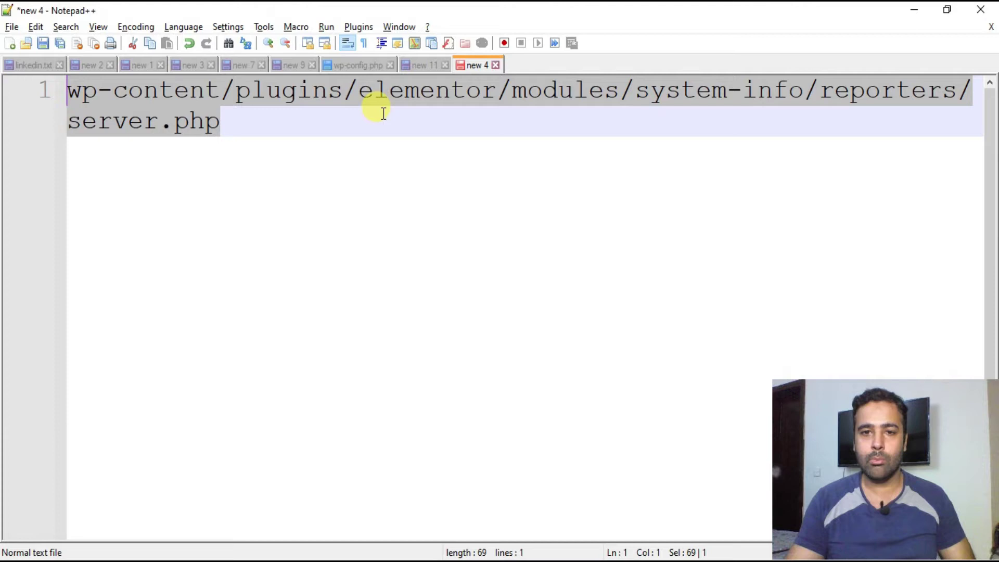
click(543, 114)
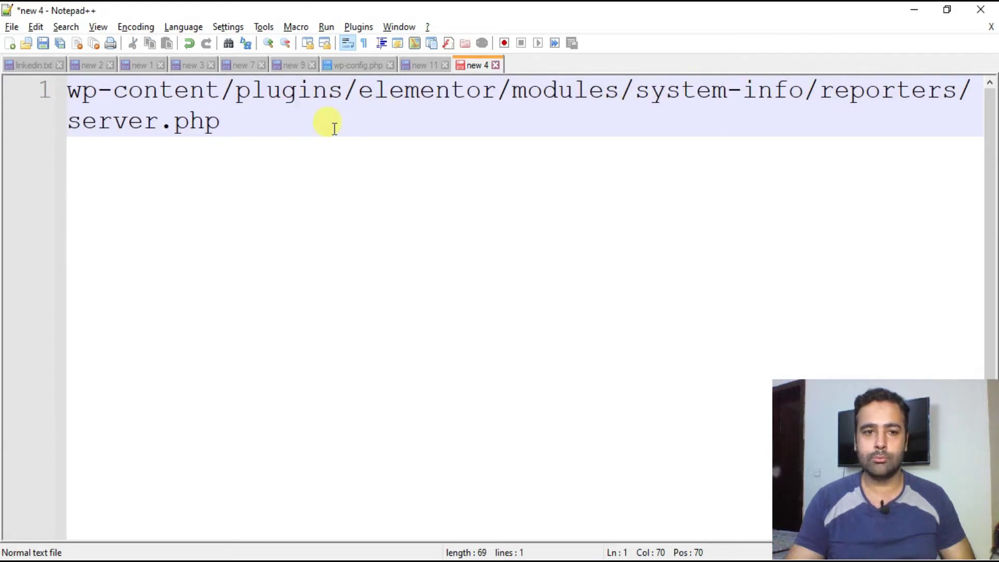
drag(330, 124, 61, 92)
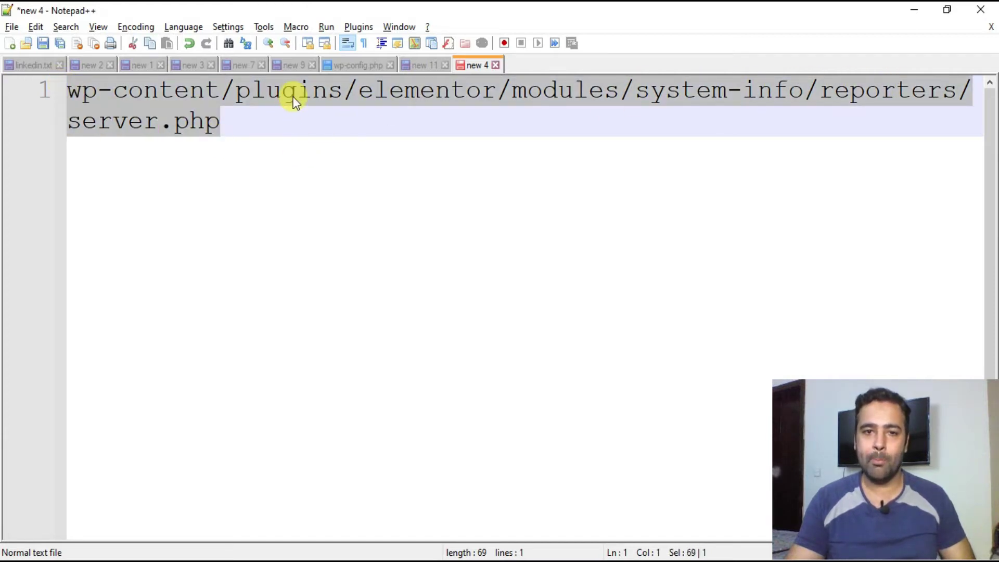
click(706, 148)
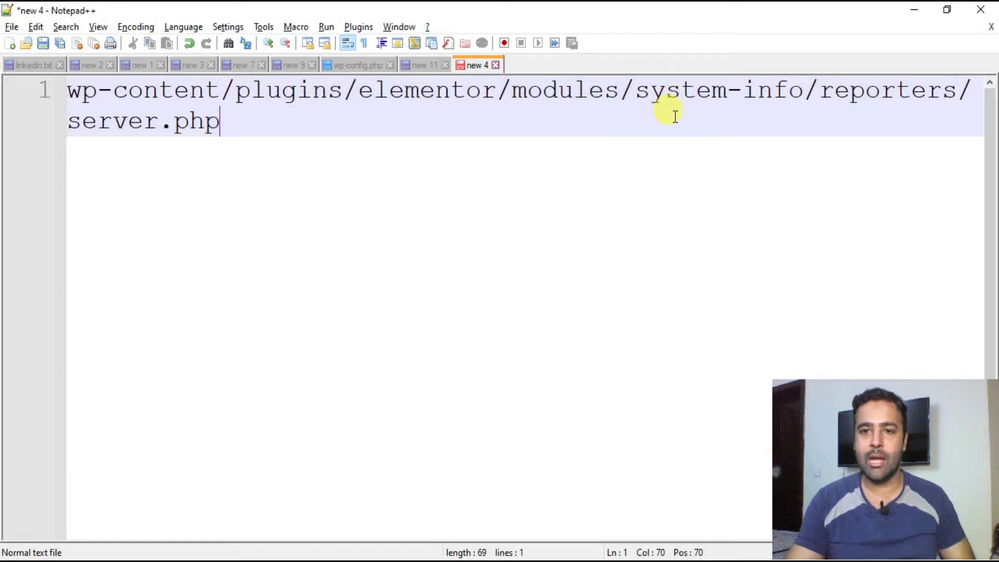
Highlight the reporters folder and server.php in the path, then switch to cPanel.
drag(635, 93, 956, 89)
click(590, 90)
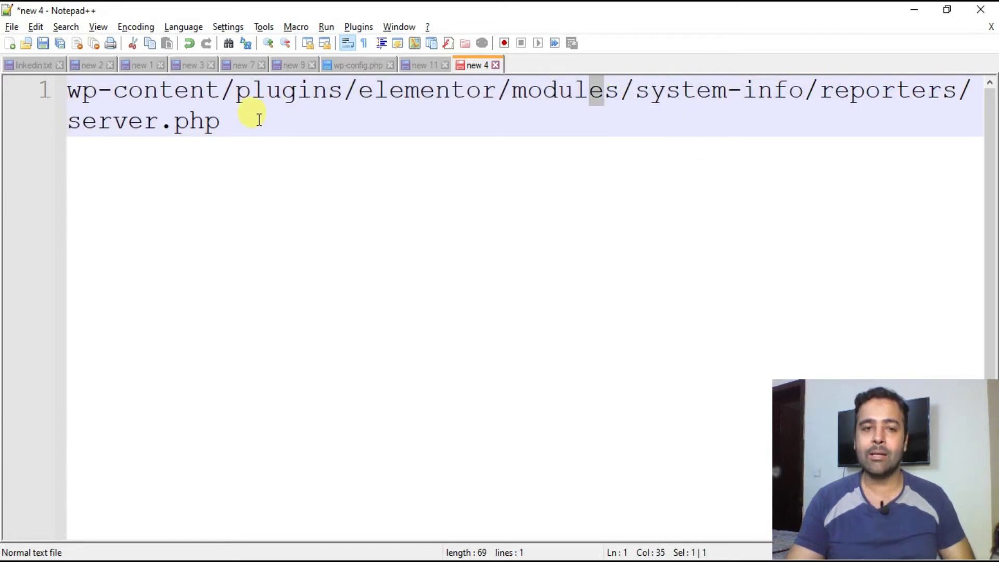
click(243, 119)
drag(242, 120, 66, 116)
click(223, 178)
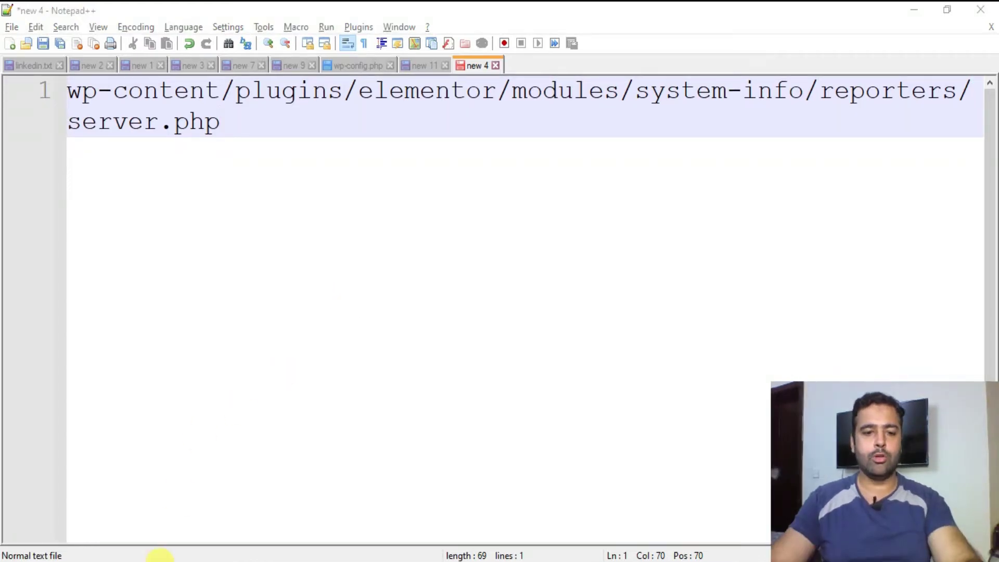
click(161, 554)
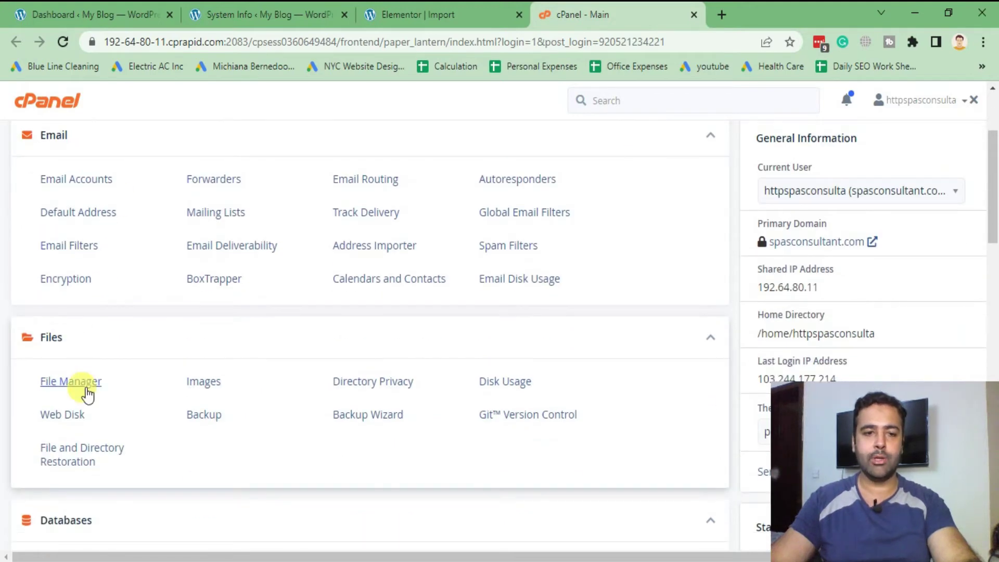
Open cPanel File Manager and enter public_html, then wp-content.
click(85, 386)
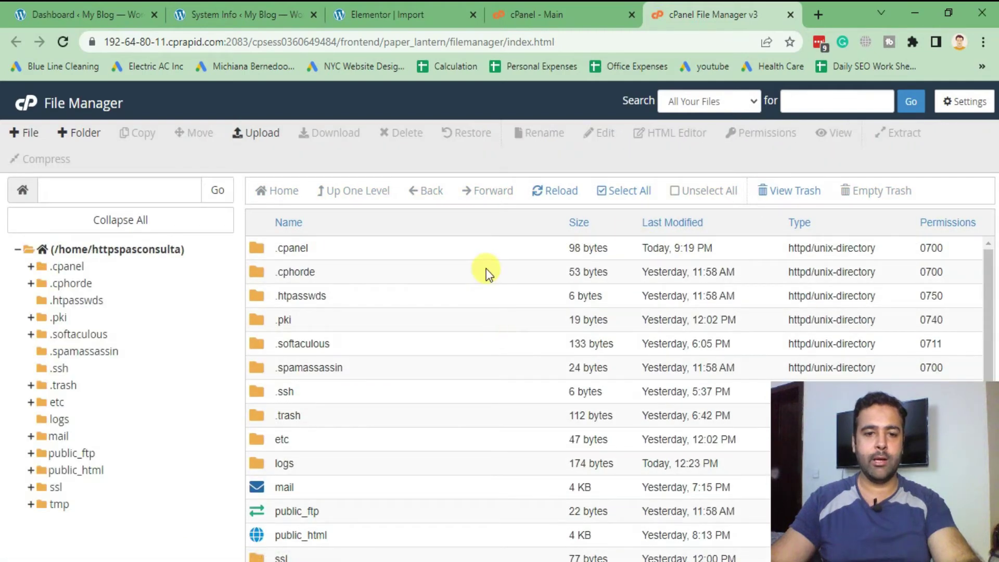
scroll(486, 268, down, 3)
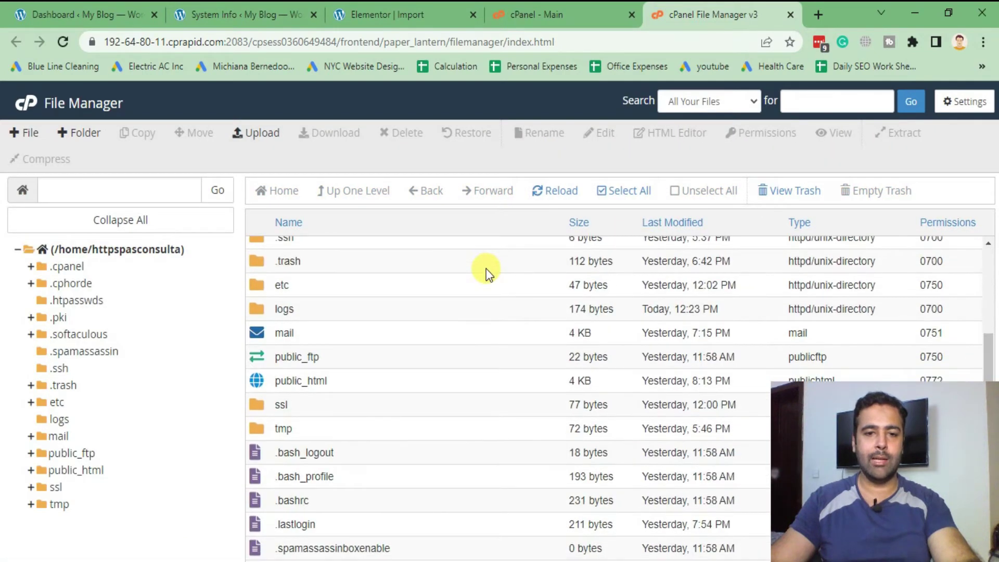
double_click(388, 391)
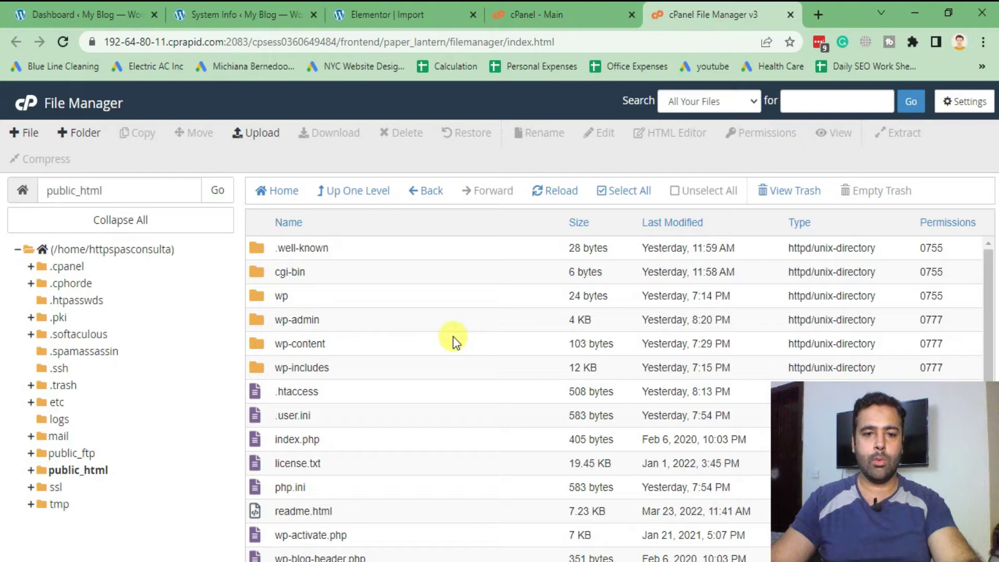
scroll(467, 311, down, 3)
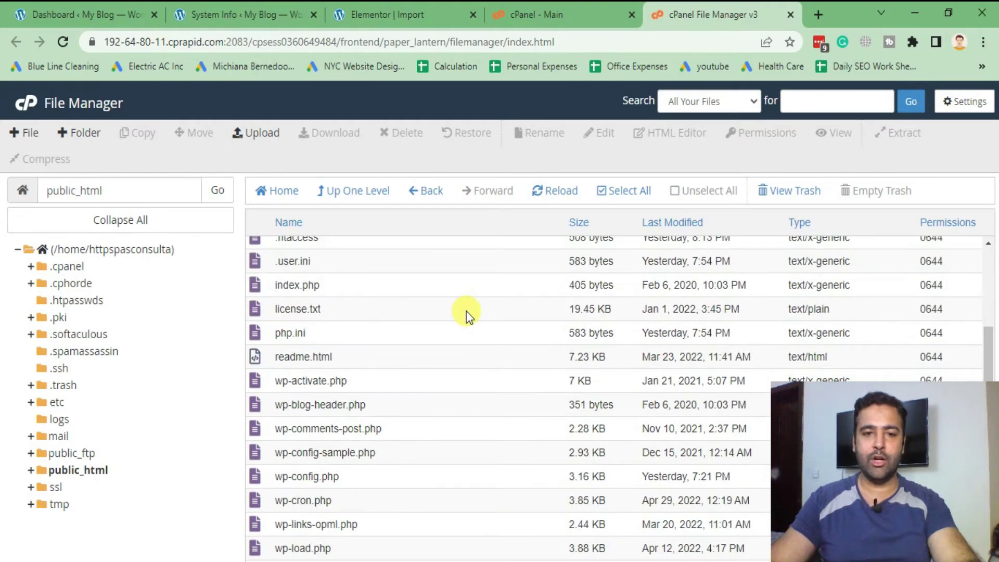
scroll(466, 311, up, 1)
scroll(467, 311, up, 2)
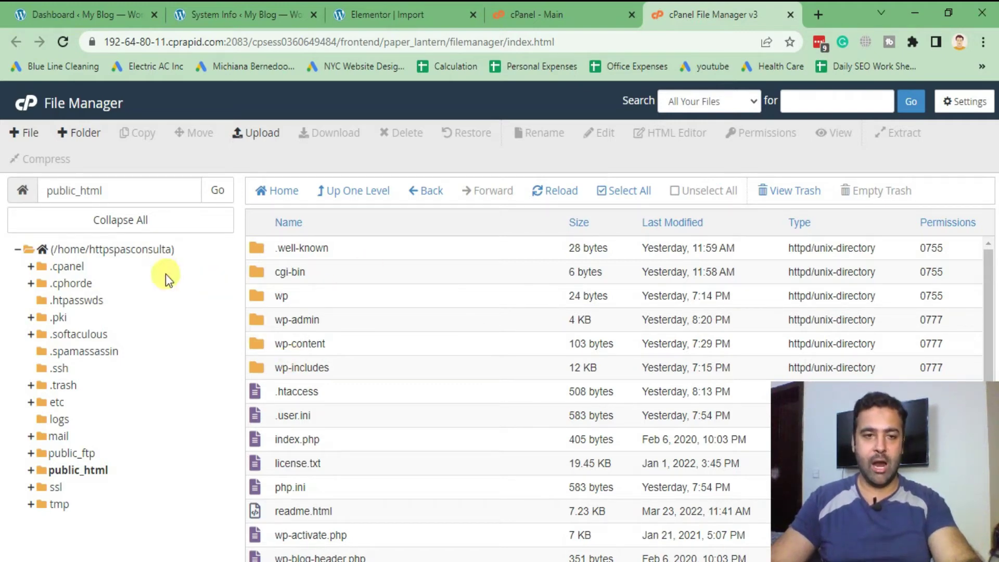
double_click(404, 348)
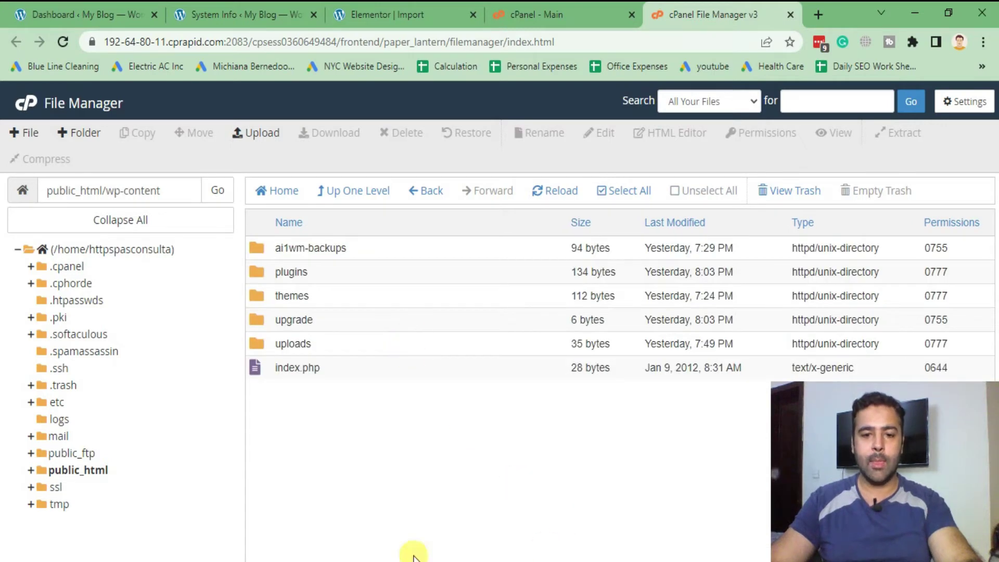
Check the saved path in the notes, then open the plugins and elementor folders.
click(413, 556)
drag(222, 90, 605, 107)
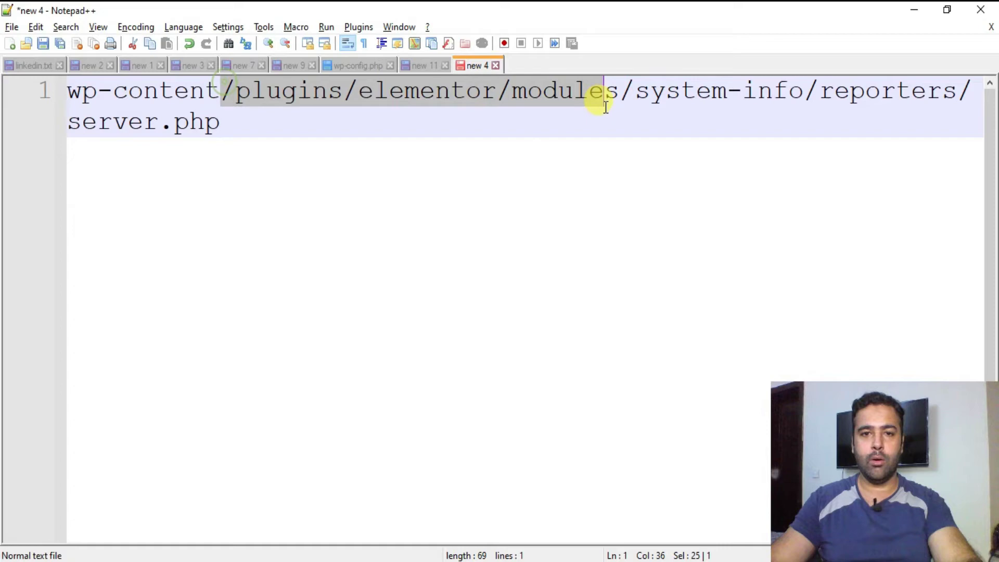
click(292, 123)
key(alt+Tab)
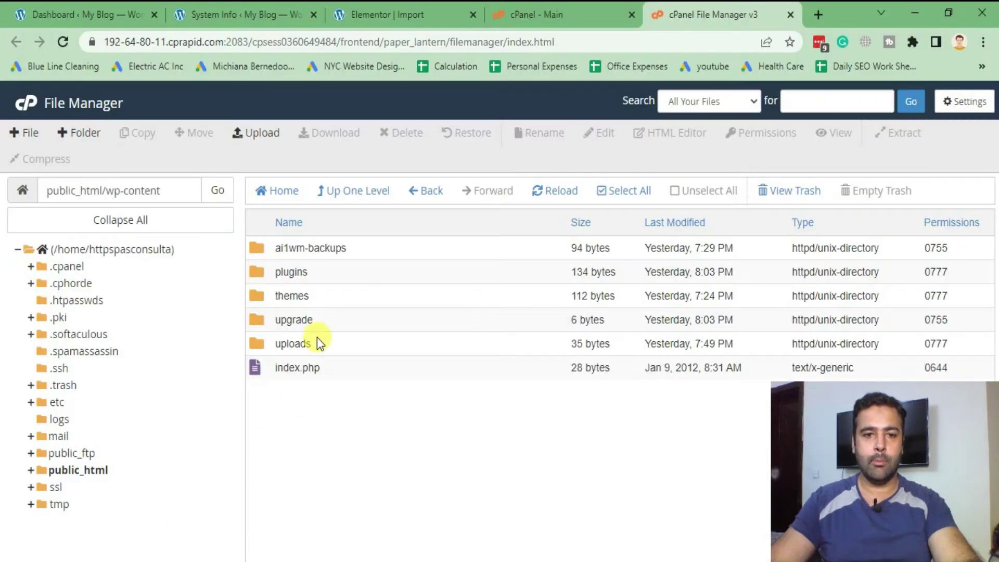
double_click(335, 272)
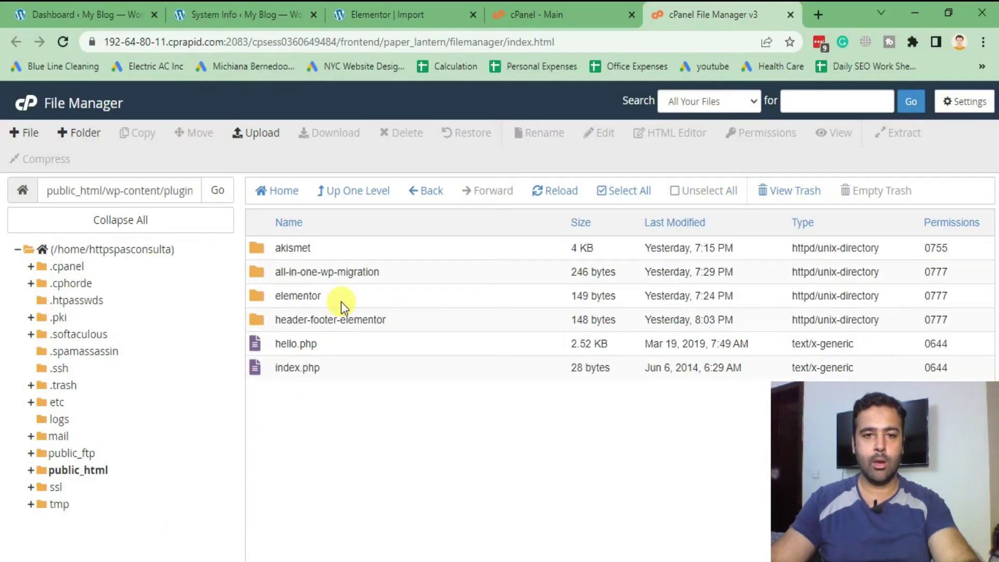
double_click(341, 301)
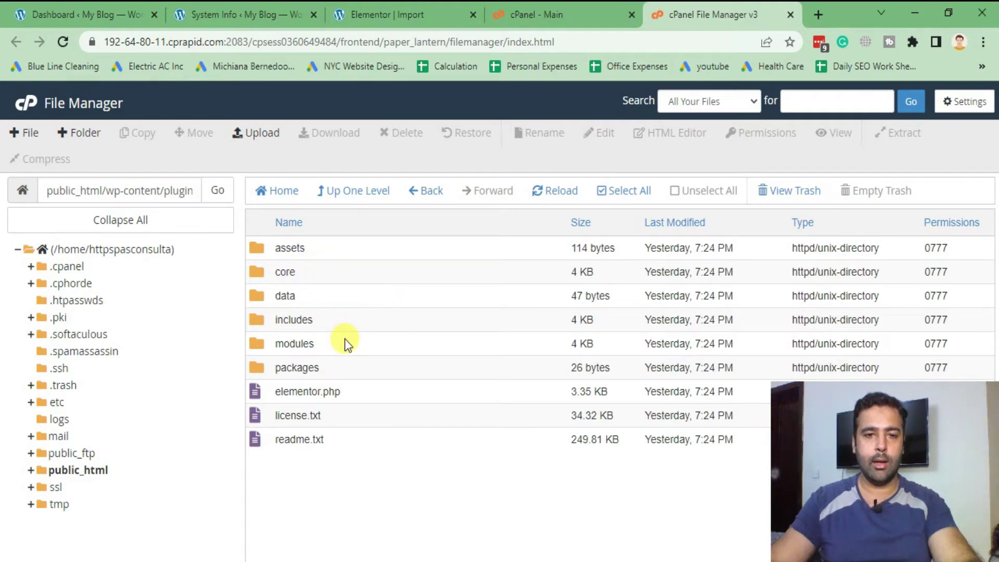
key(alt+Tab)
key(alt+Tab)
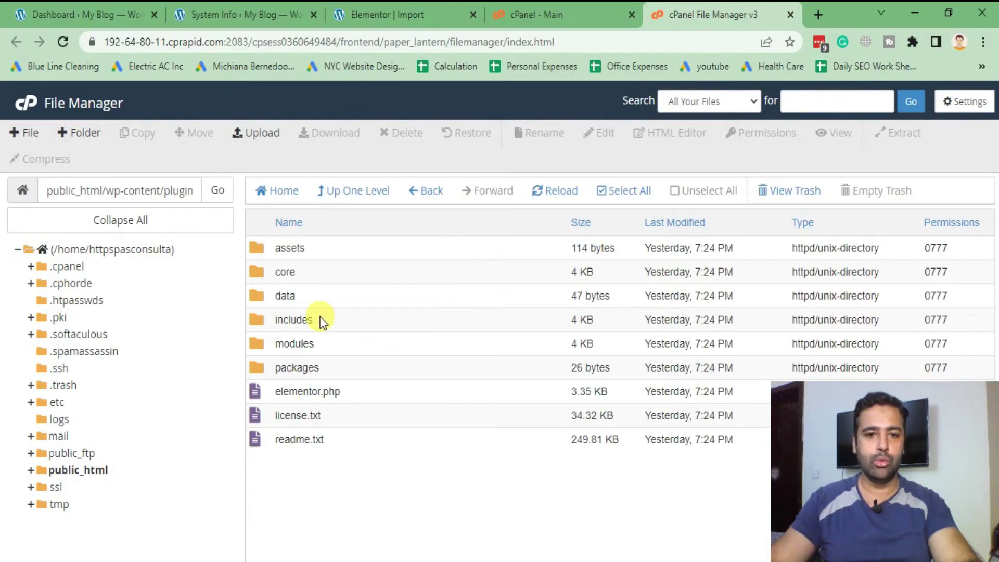
Open modules, system-info and reporters, then select server.php.
double_click(330, 345)
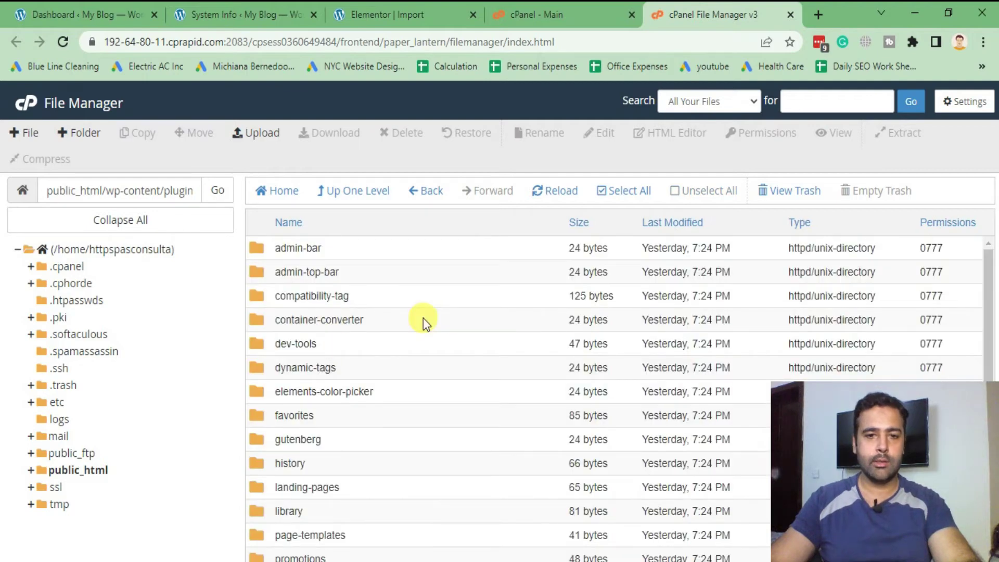
scroll(423, 318, down, 3)
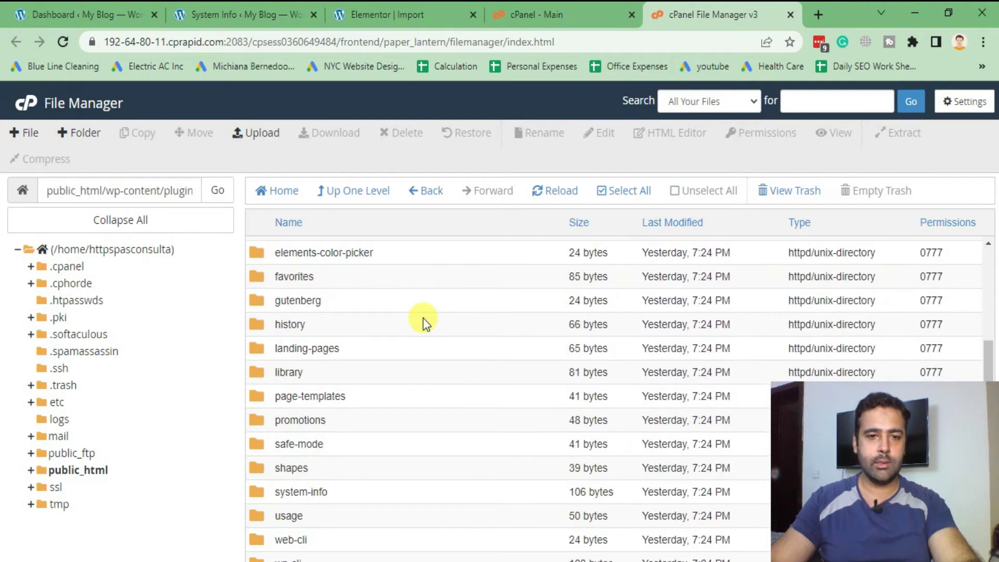
double_click(350, 491)
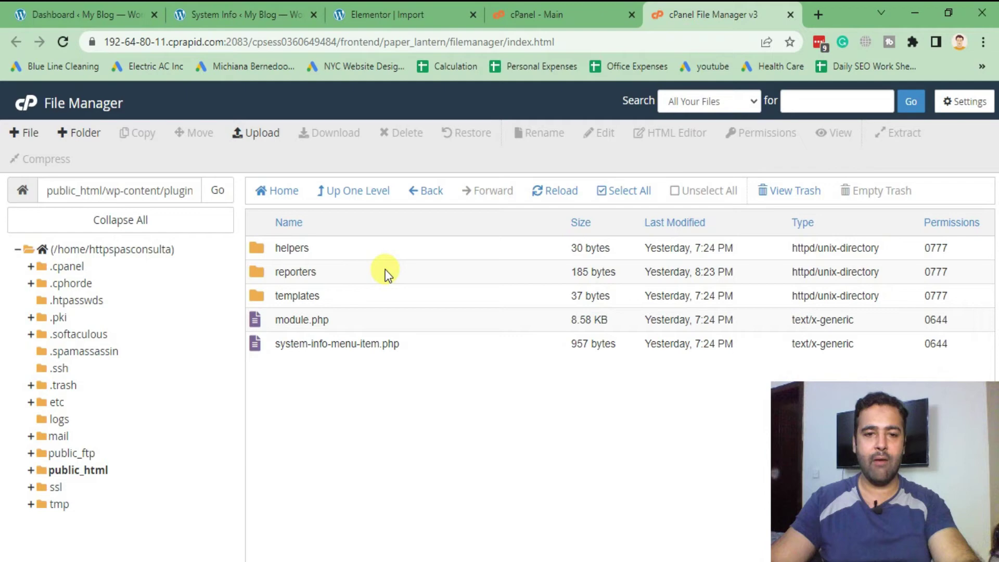
double_click(385, 270)
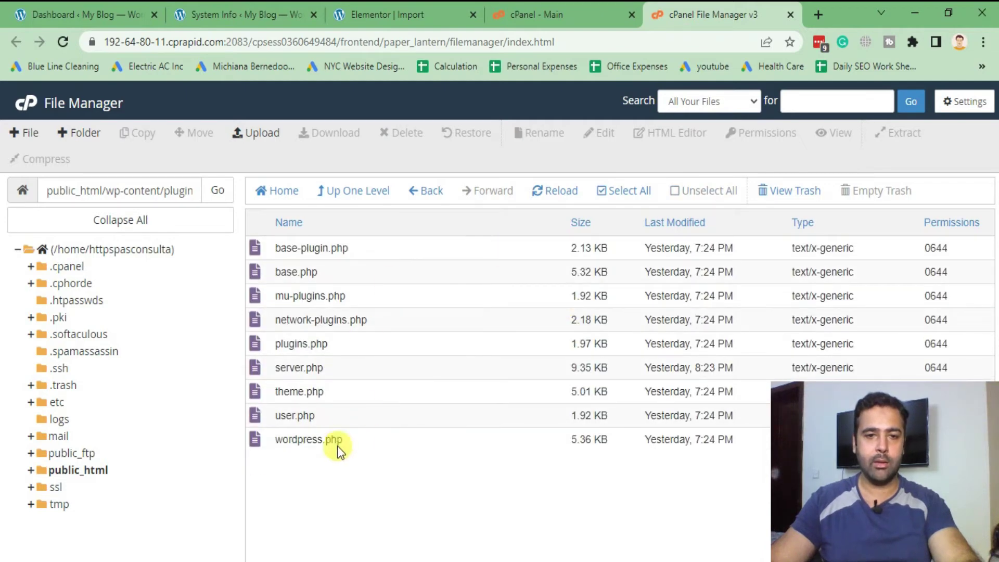
click(374, 369)
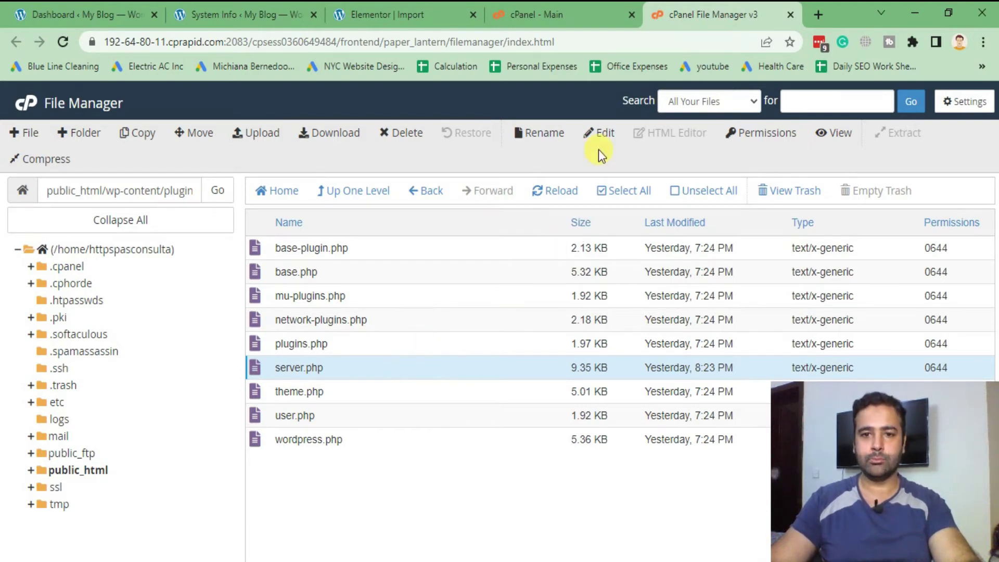
Open server.php in the code editor and scroll down to the write-permissions code.
click(601, 136)
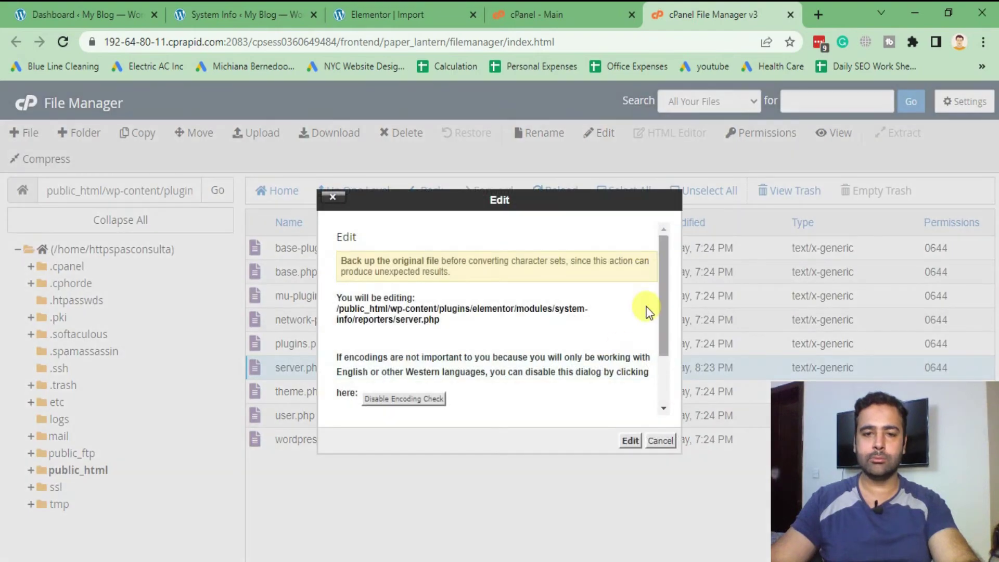
click(629, 440)
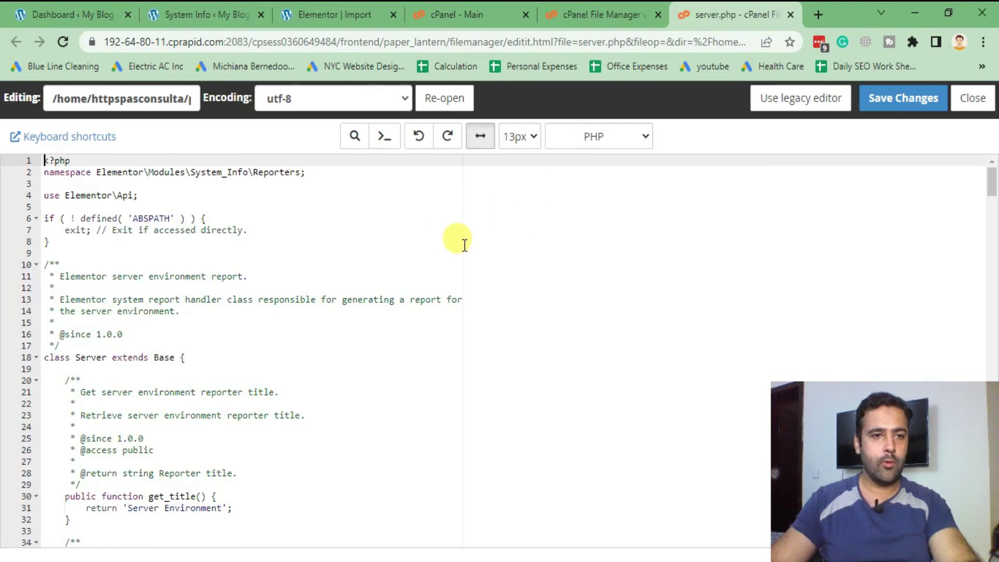
scroll(465, 242, down, 5)
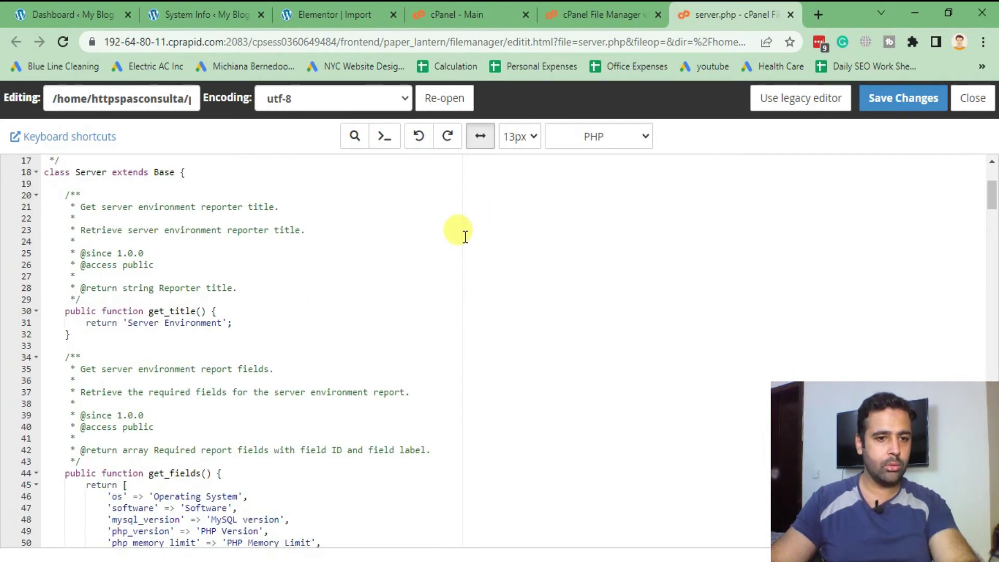
scroll(464, 236, down, 10)
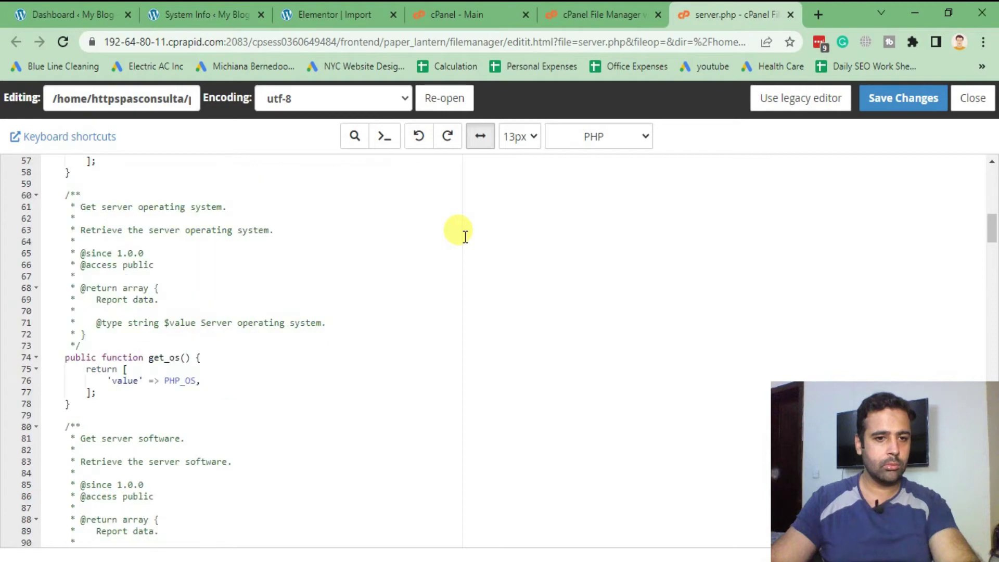
scroll(464, 236, down, 6)
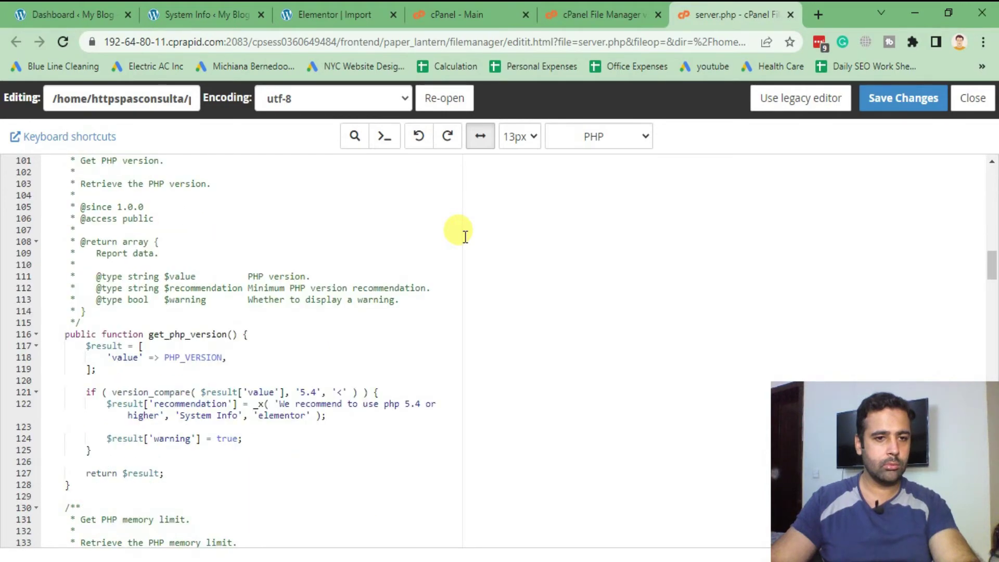
scroll(465, 236, down, 10)
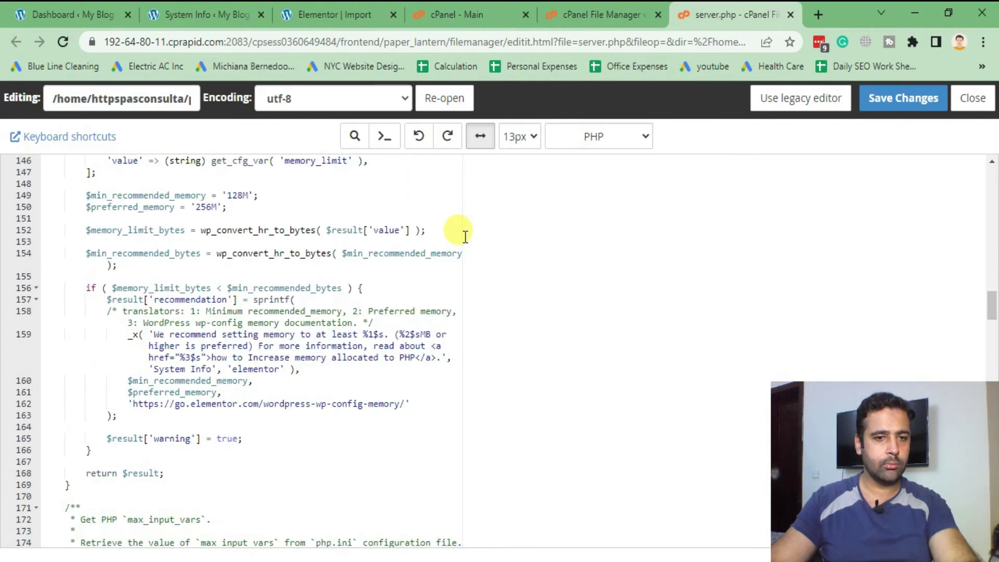
scroll(465, 236, down, 5)
scroll(465, 236, down, 18)
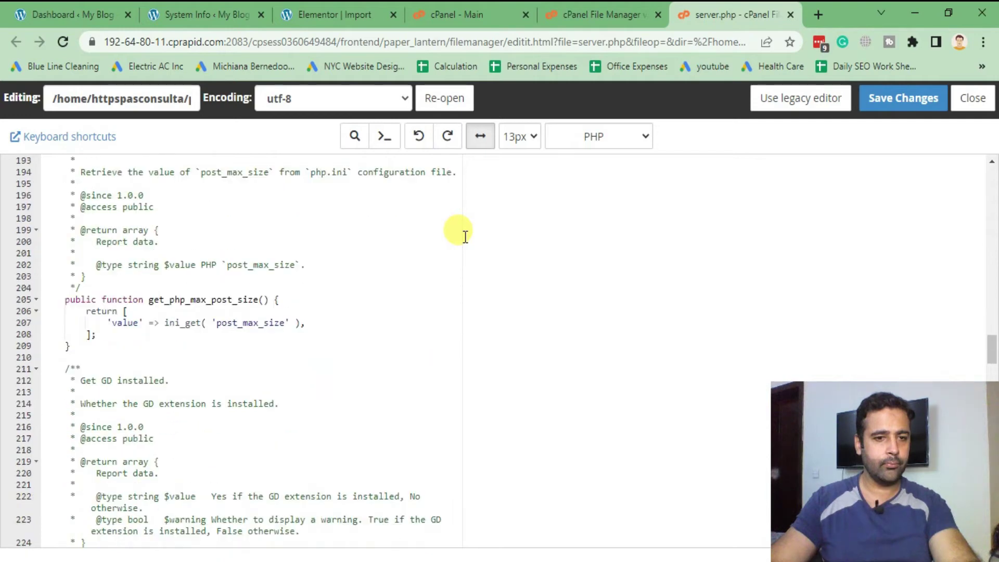
scroll(465, 236, down, 7)
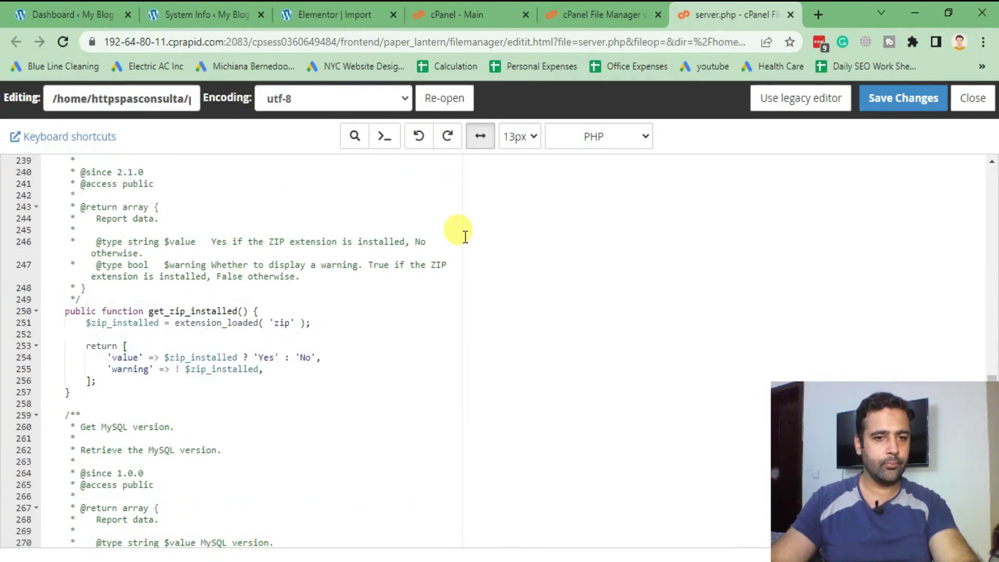
scroll(465, 236, down, 7)
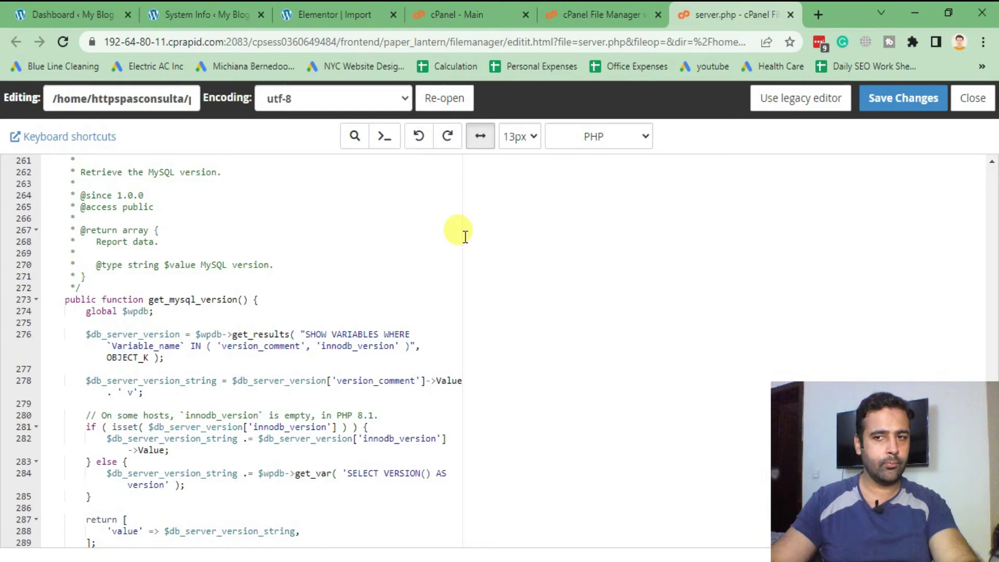
scroll(465, 236, down, 15)
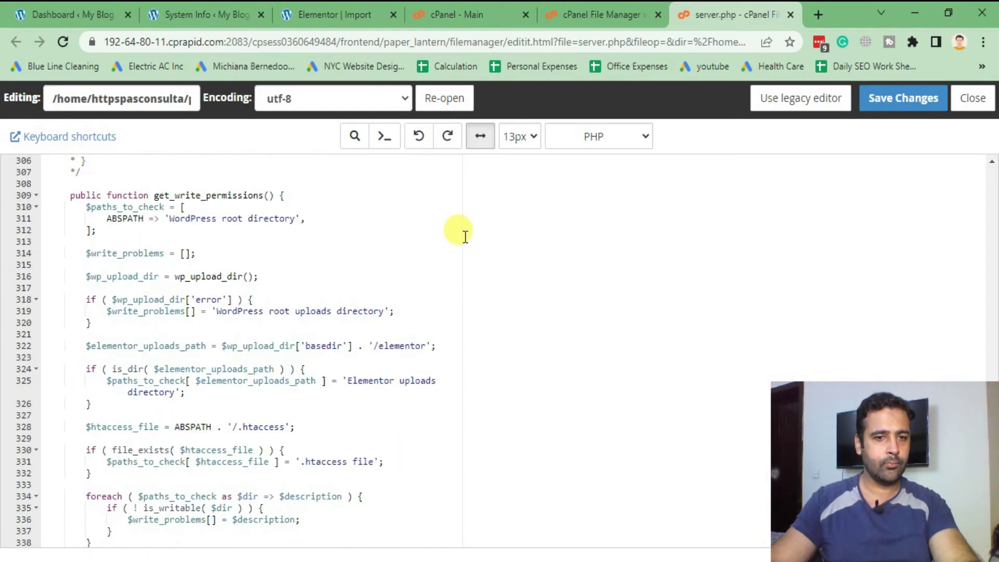
scroll(465, 236, up, 3)
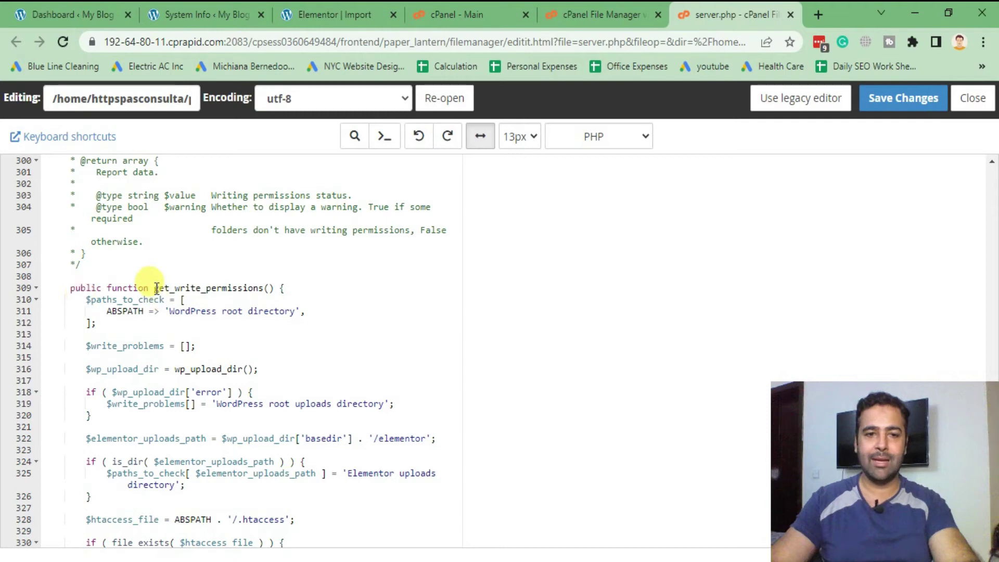
Highlight the get_write_permissions function and the $htaccess_file line 328.
drag(154, 287, 74, 287)
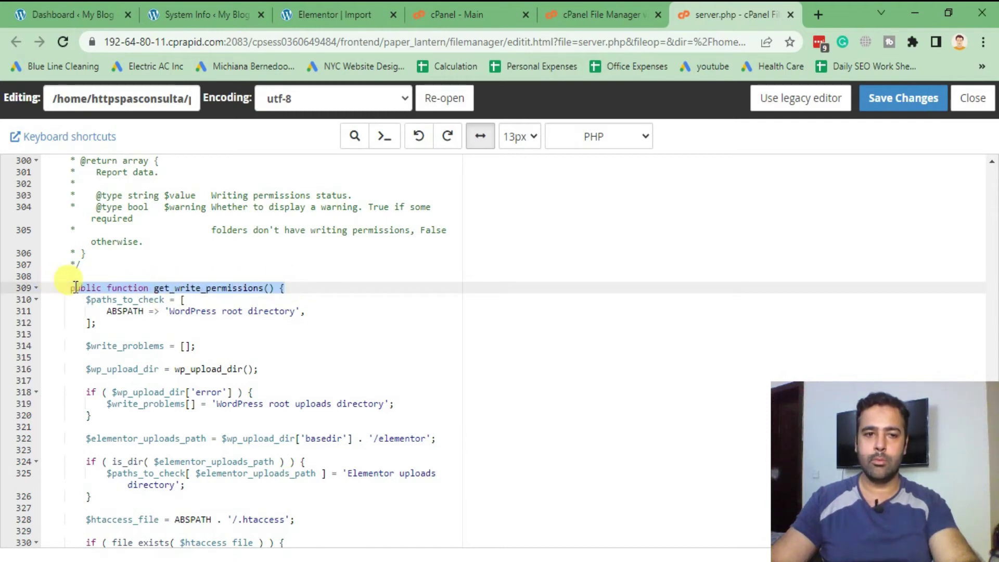
click(75, 289)
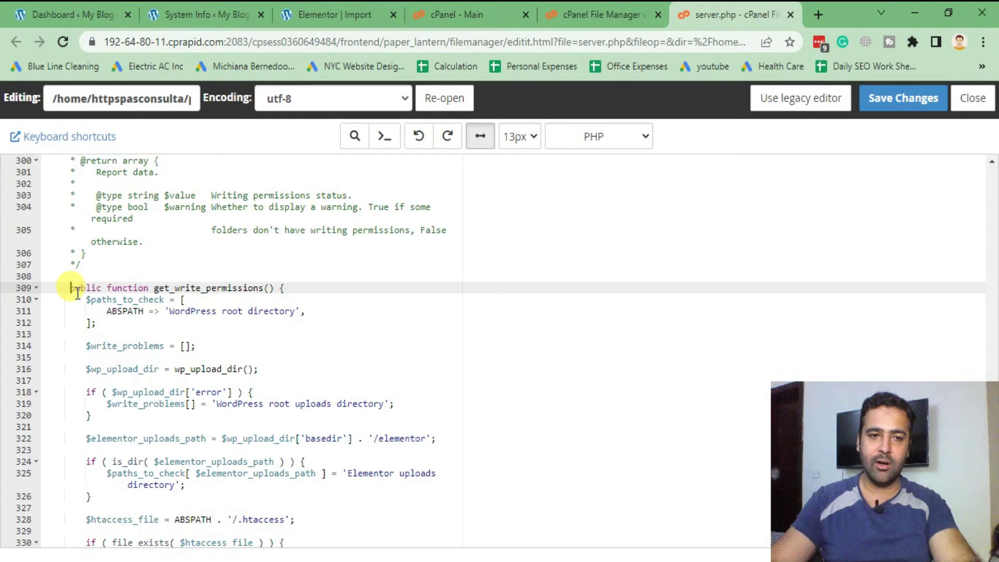
drag(72, 288, 333, 450)
scroll(359, 370, down, 2)
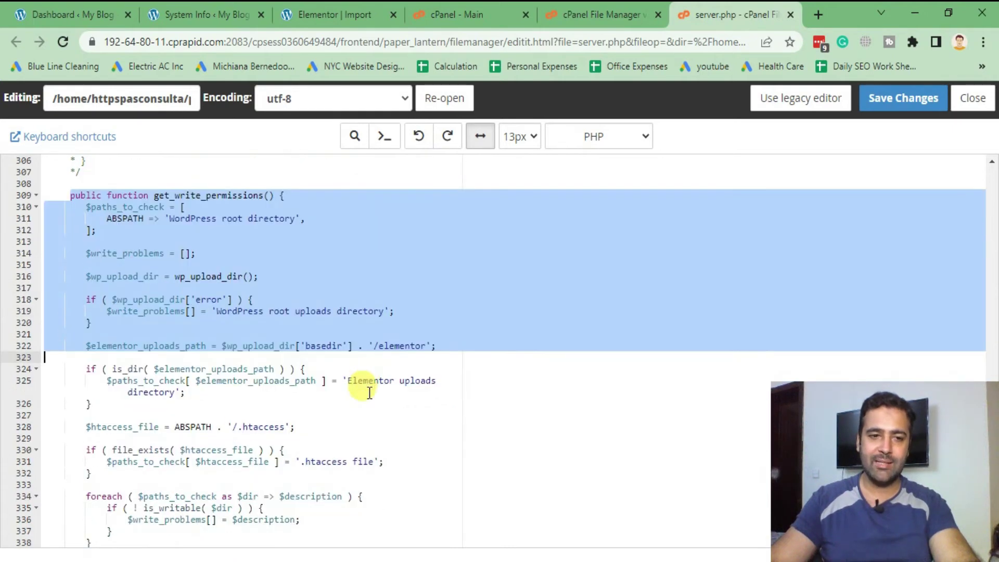
click(101, 437)
drag(86, 427, 313, 423)
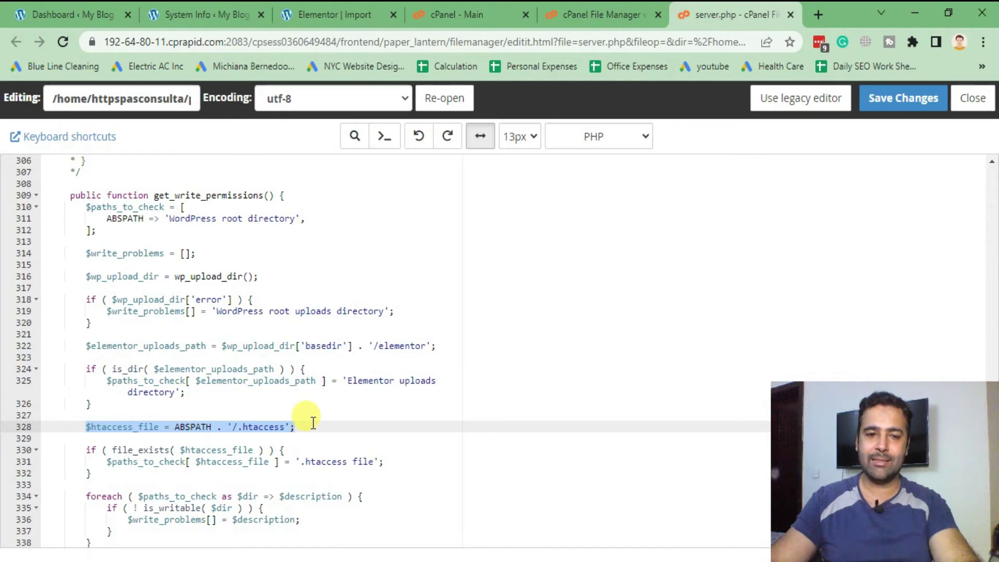
click(106, 426)
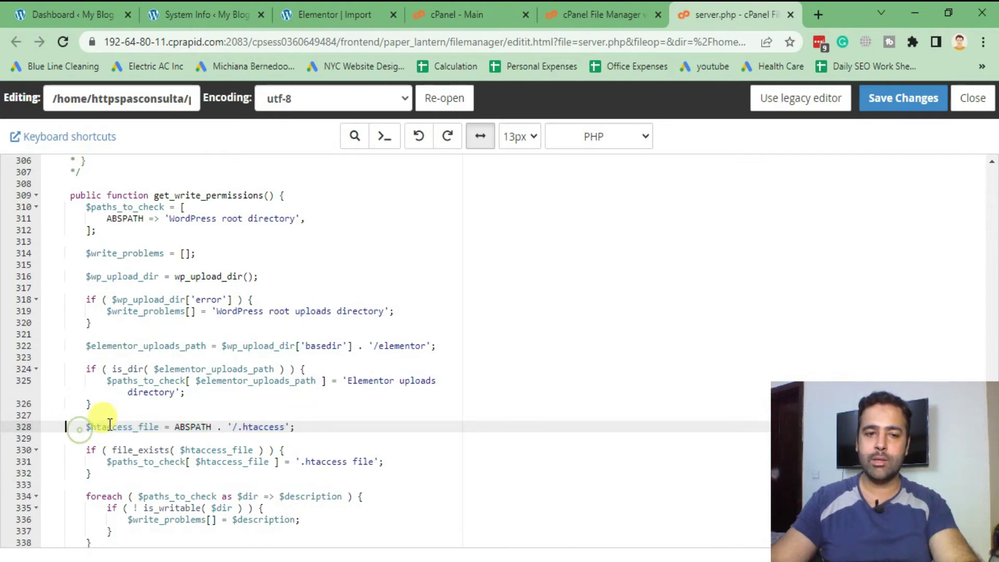
Prefix line 328 with // and save server.php, returning to System Info.
click(128, 428)
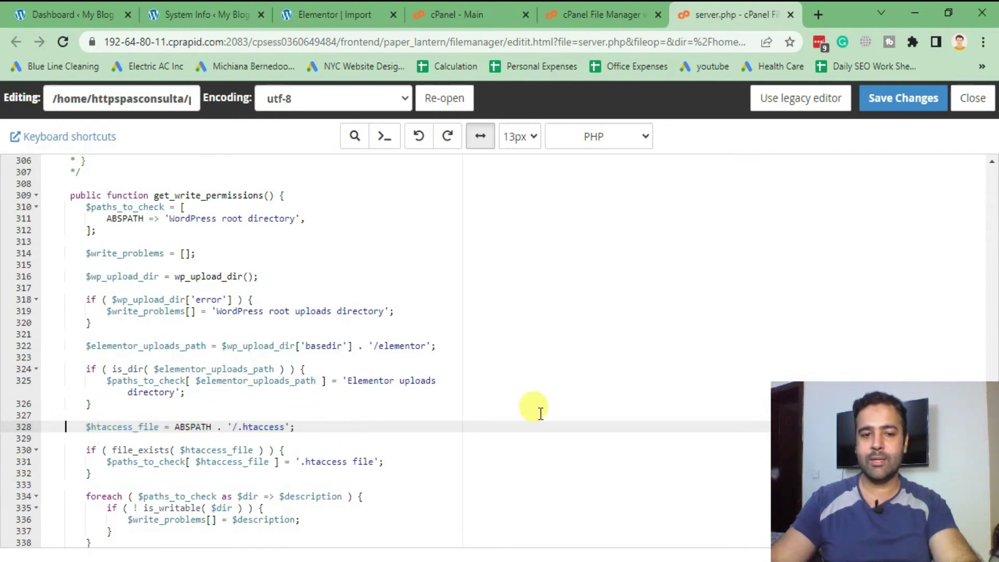
text(//)
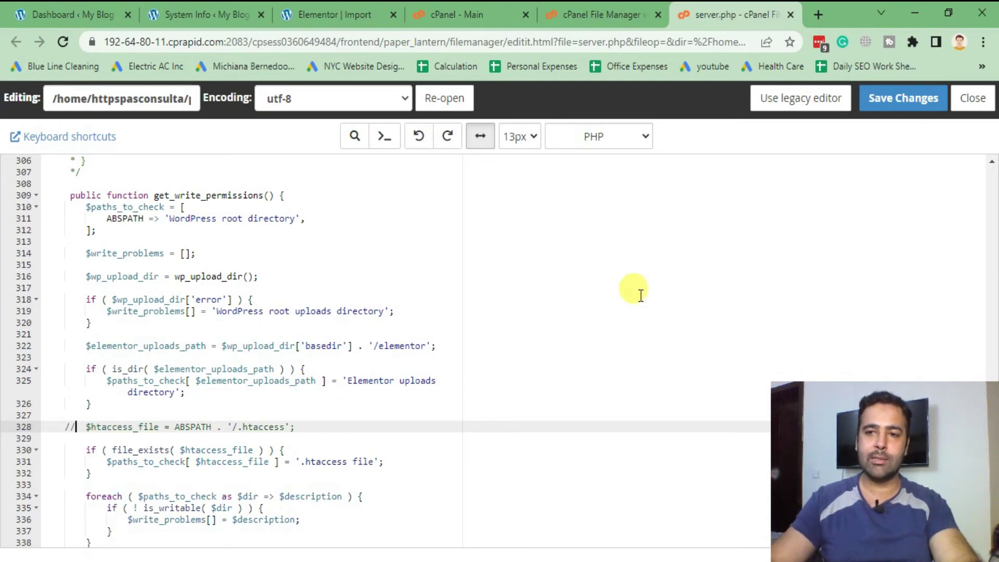
click(914, 98)
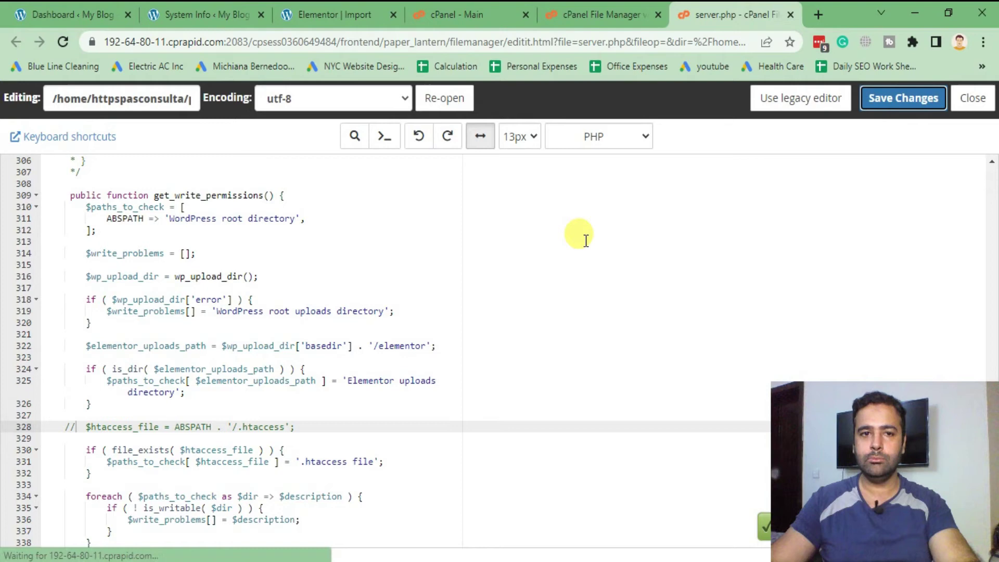
click(200, 14)
Reload System Info, confirm Write Permissions reads 'All right', and close that tab.
scroll(454, 232, down, 5)
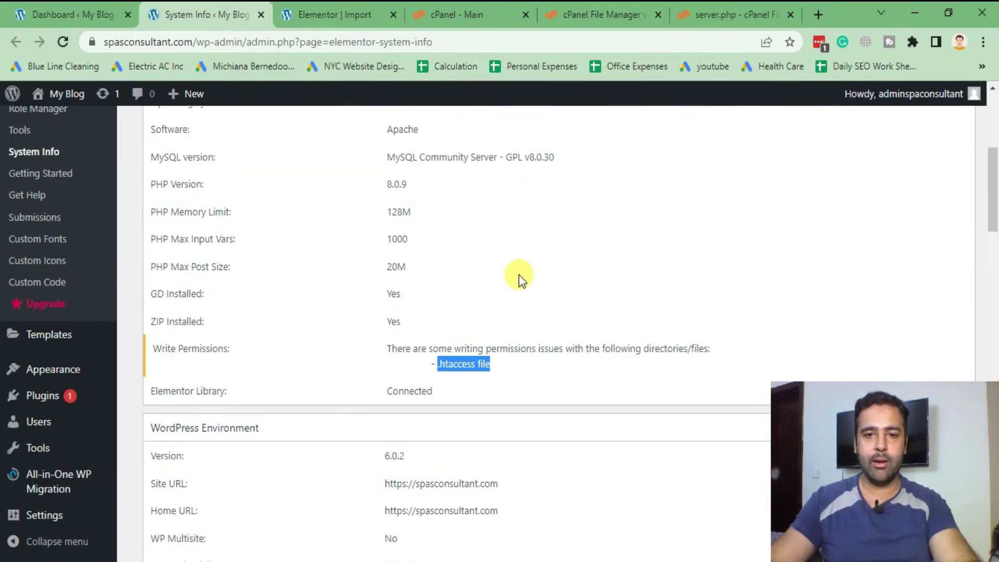
click(508, 367)
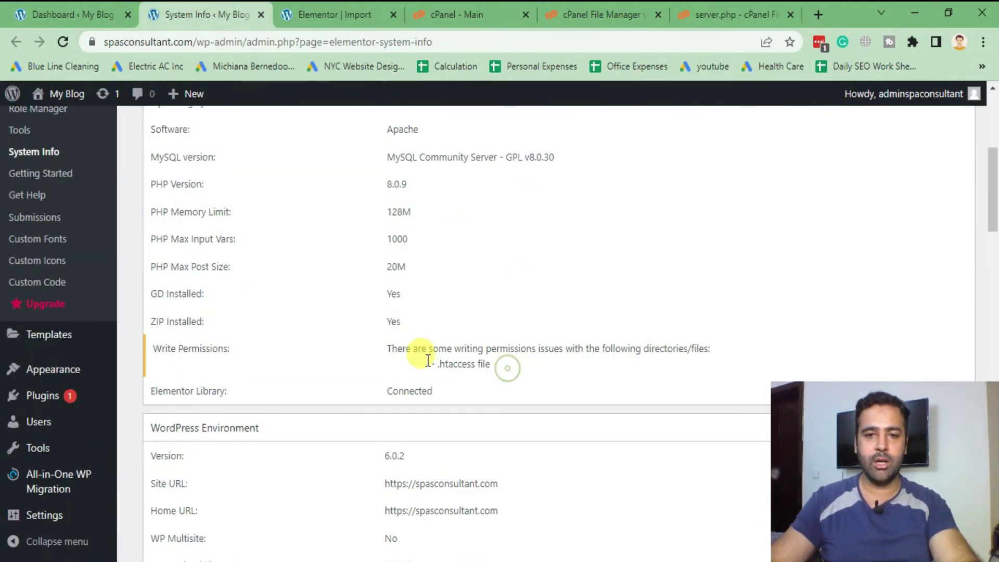
click(64, 41)
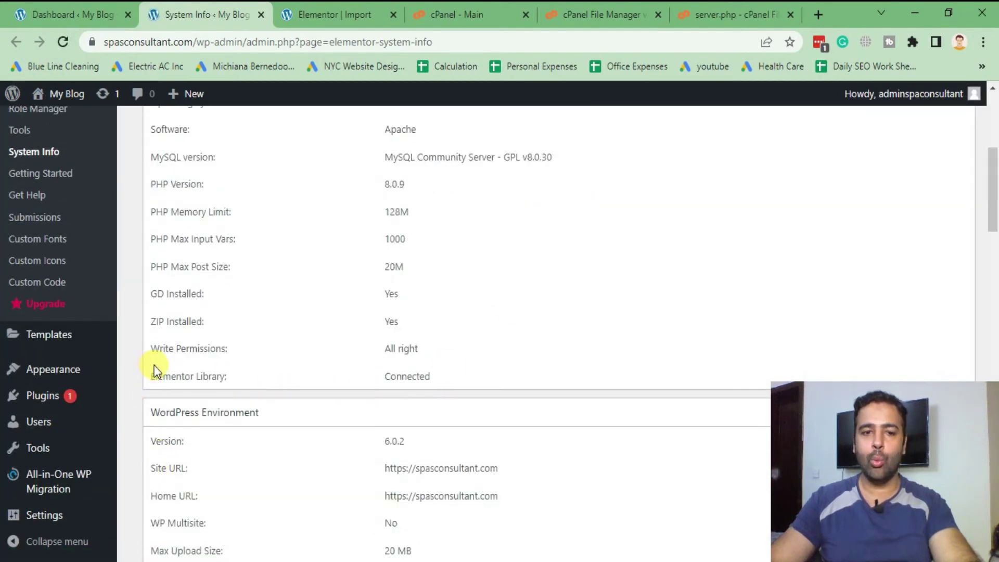
mouse_move(150, 350)
mouse_down()
mouse_move(416, 352)
mouse_move(157, 351)
mouse_up()
click(438, 348)
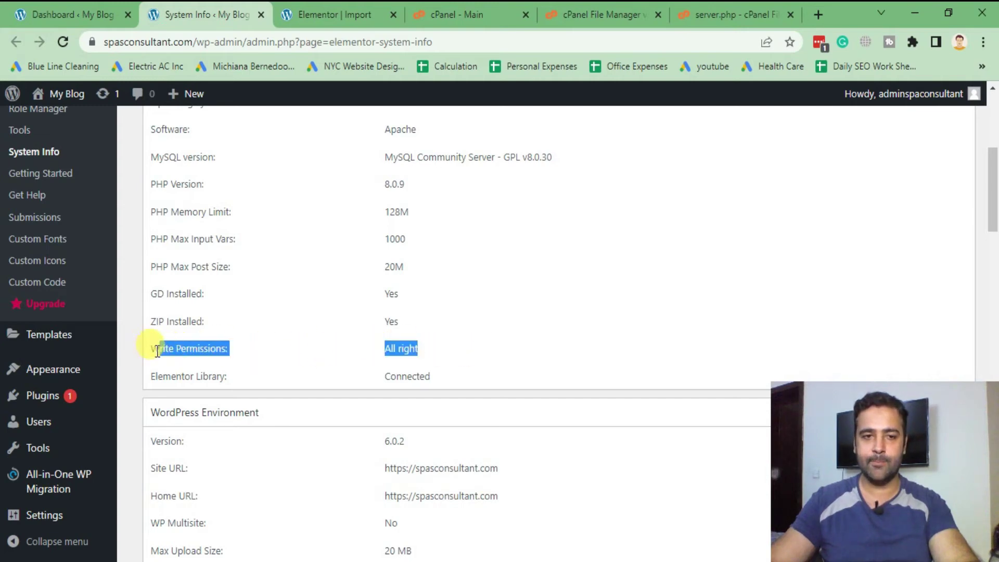
click(357, 371)
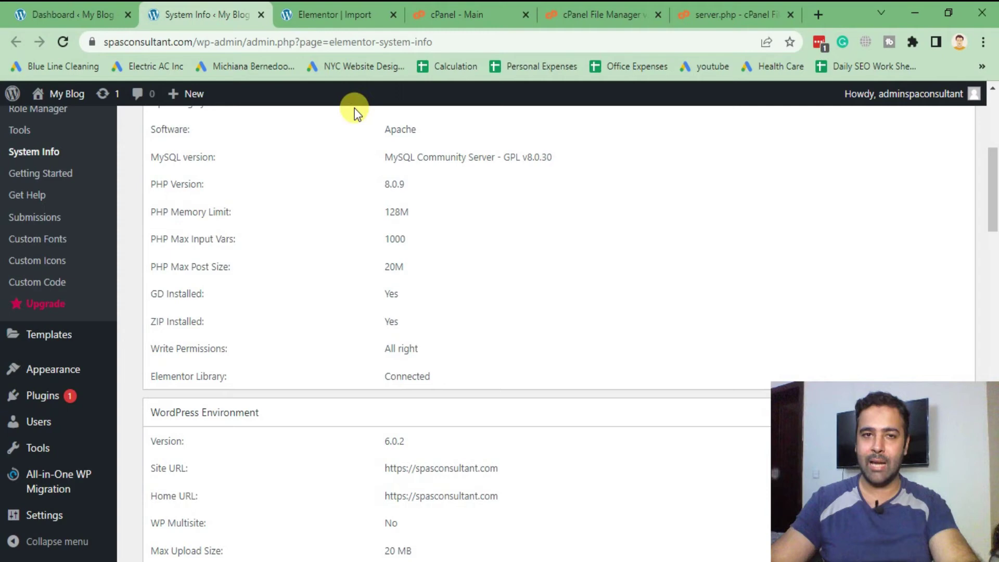
click(339, 15)
click(259, 15)
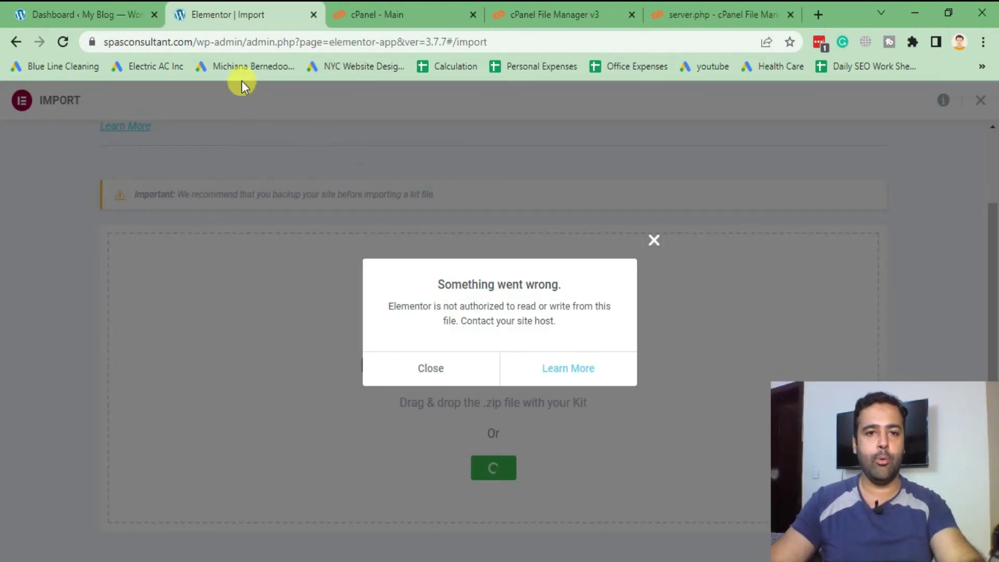
Load the WordPress dashboard and open Elementor Tools' Import / Export Kit upload area.
drag(262, 47, 715, 67)
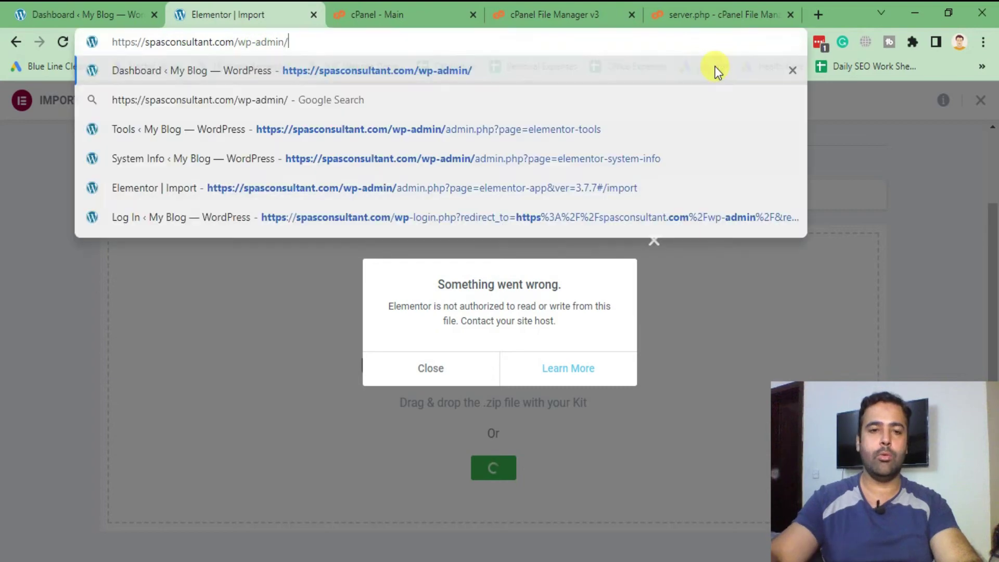
key(BackSpace)
key(Return)
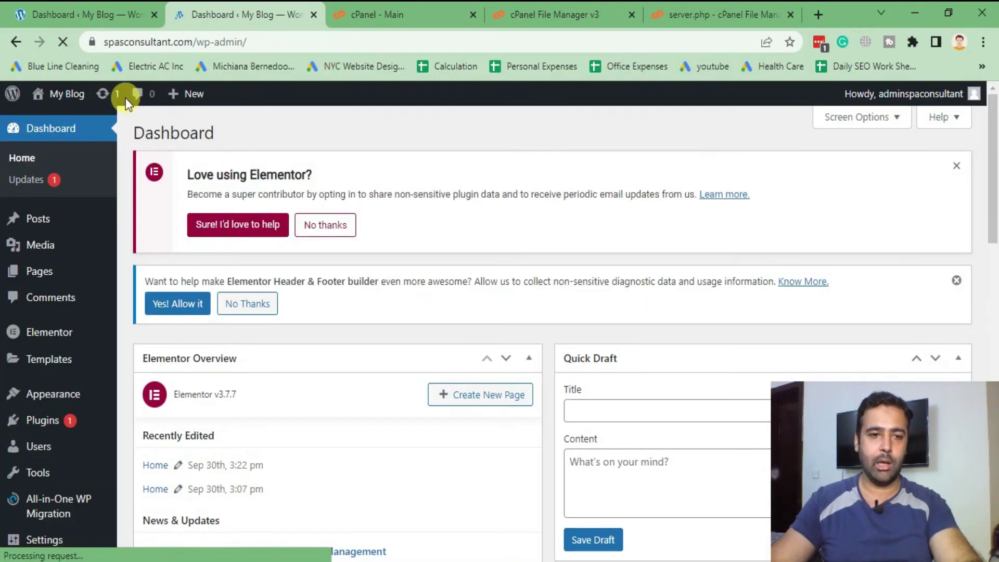
mouse_move(61, 333)
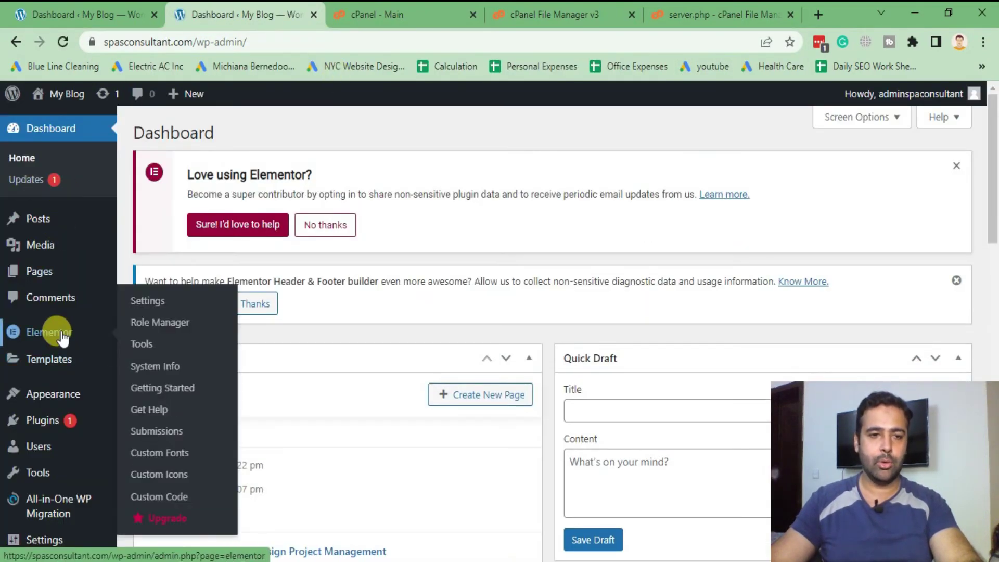
click(151, 350)
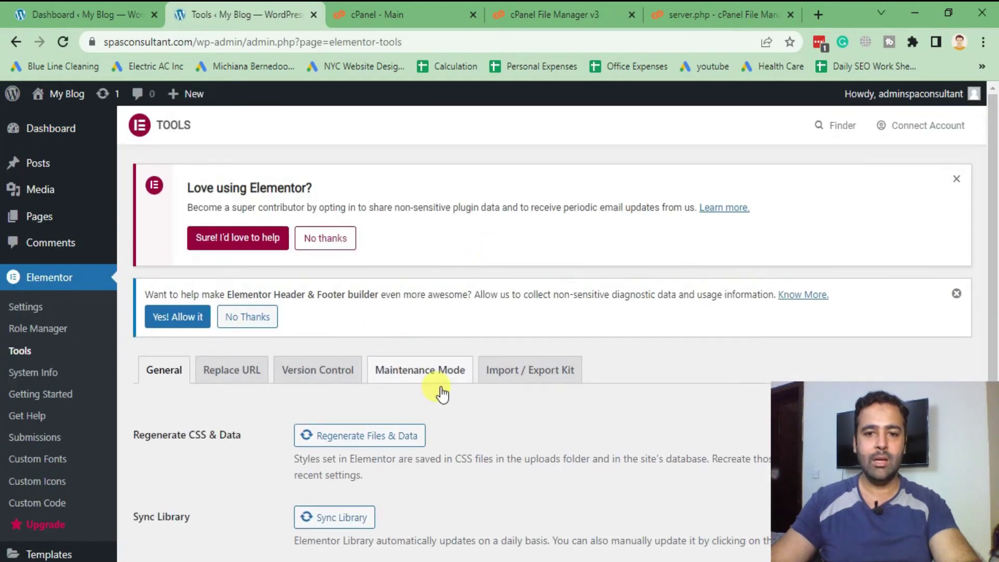
click(535, 369)
scroll(750, 208, down, 5)
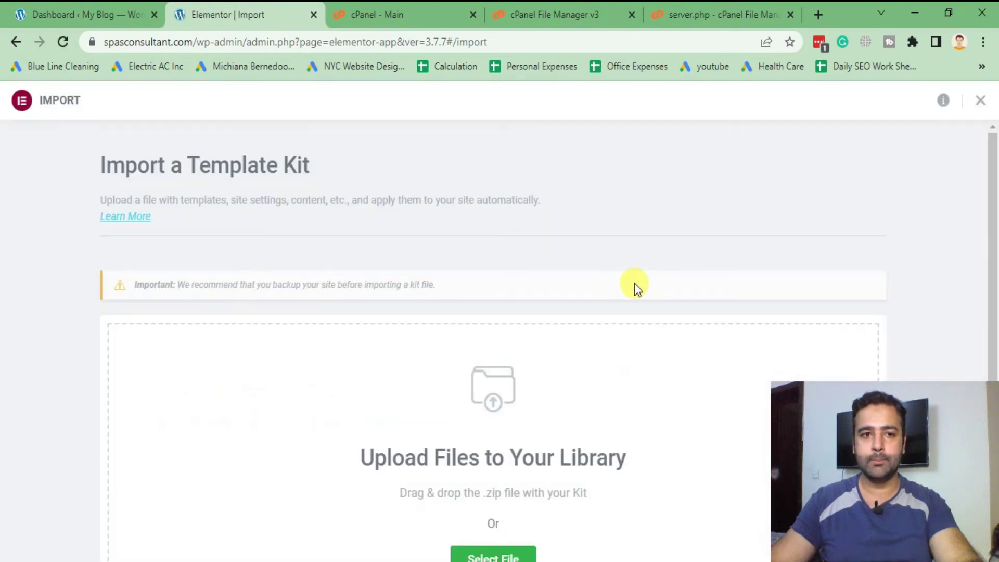
scroll(582, 254, down, 2)
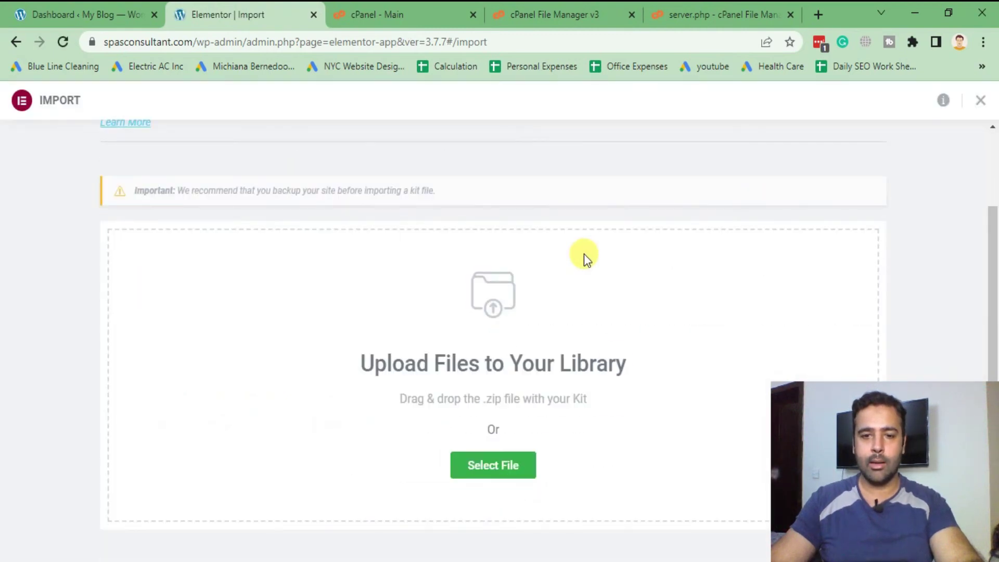
Upload elementor-kit.zip from Downloads as the template kit.
click(501, 479)
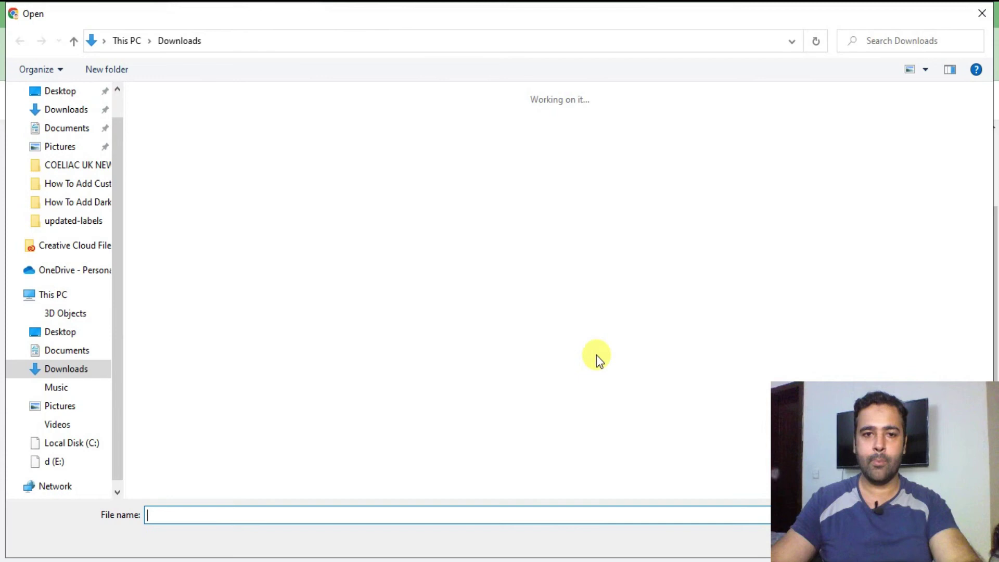
double_click(175, 165)
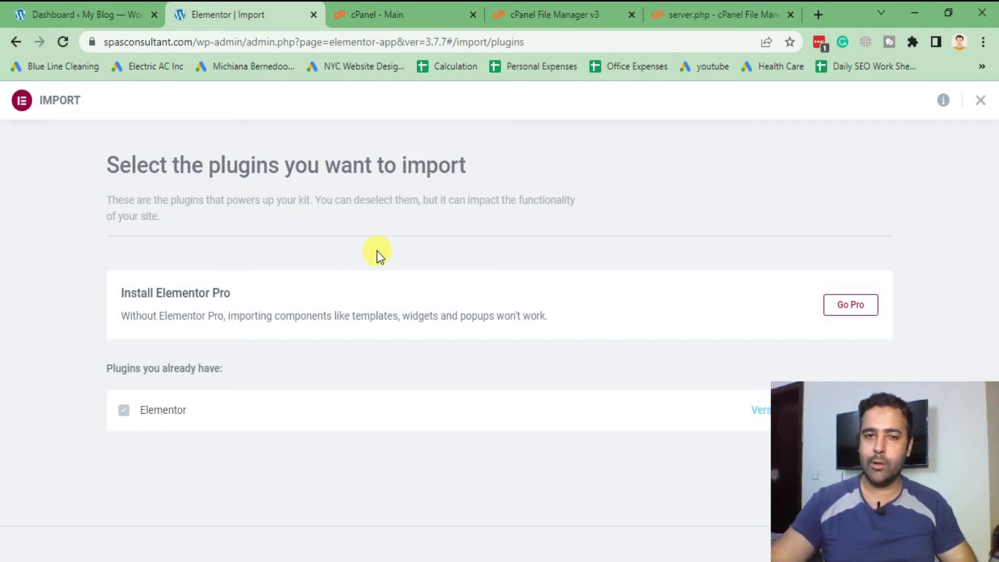
Re-save server.php with line 328's $htaccess_file assignment uncommented, then return to the import.
click(695, 14)
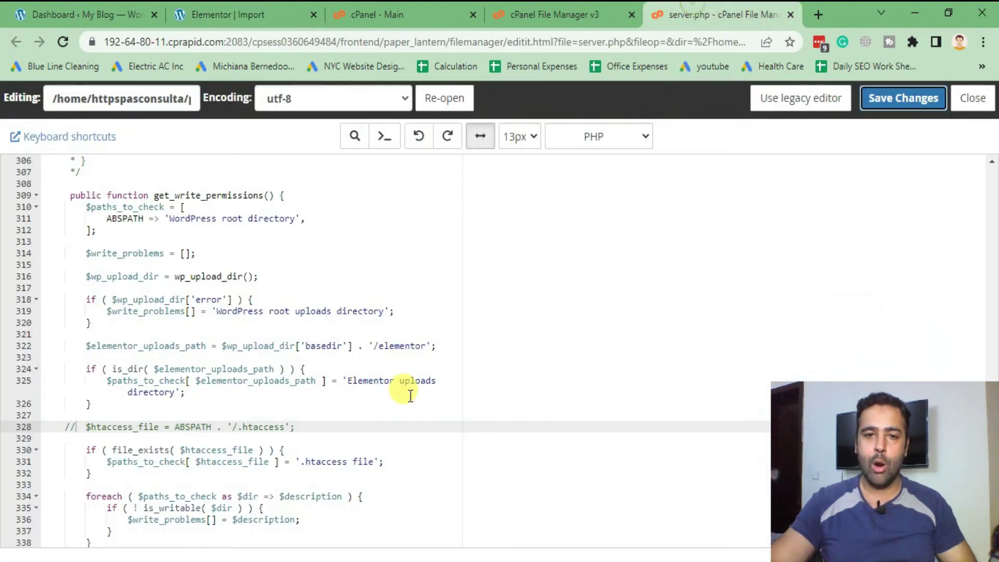
click(293, 425)
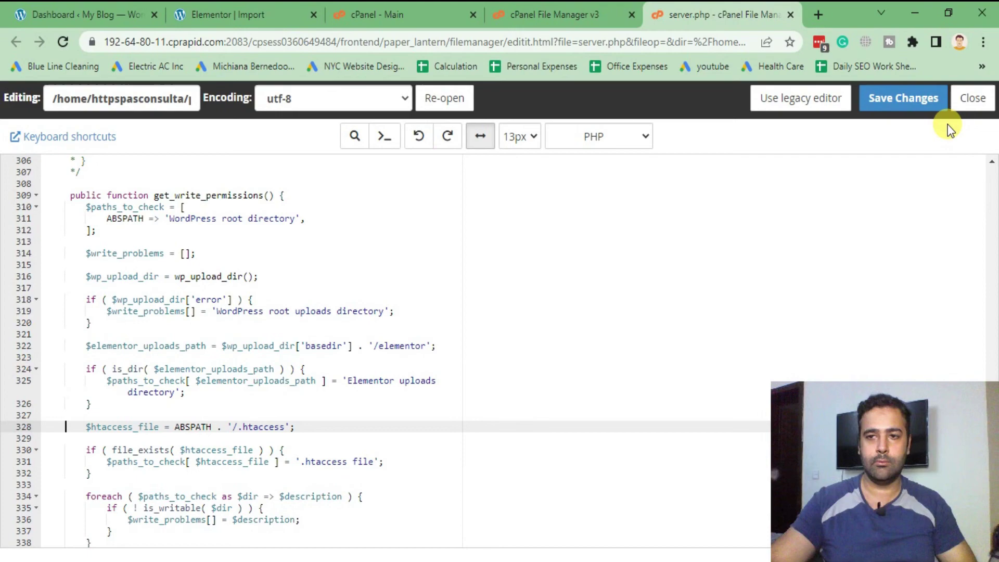
click(901, 98)
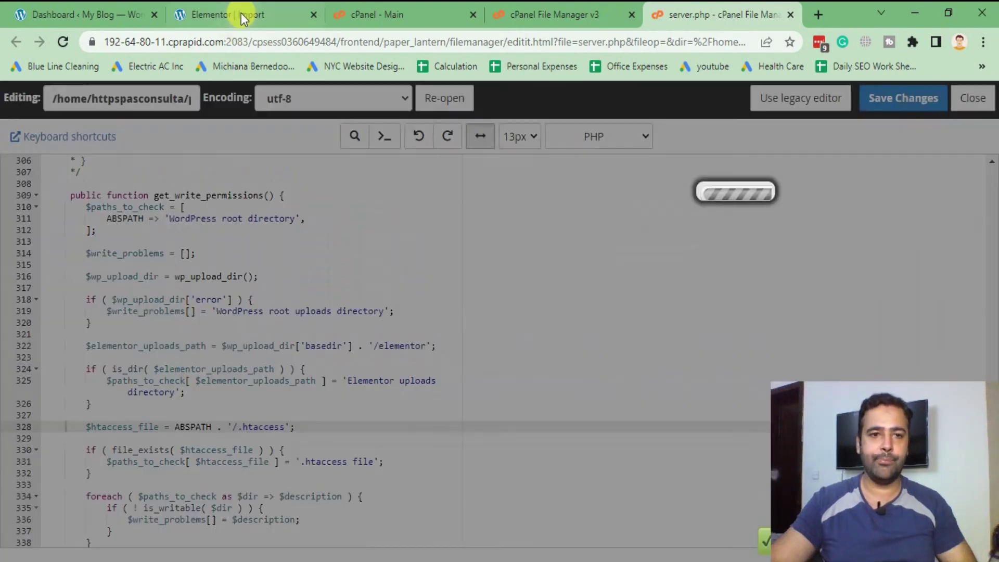
click(242, 15)
Return to the WordPress dashboard and reopen Elementor's Import / Export Kit section.
click(15, 41)
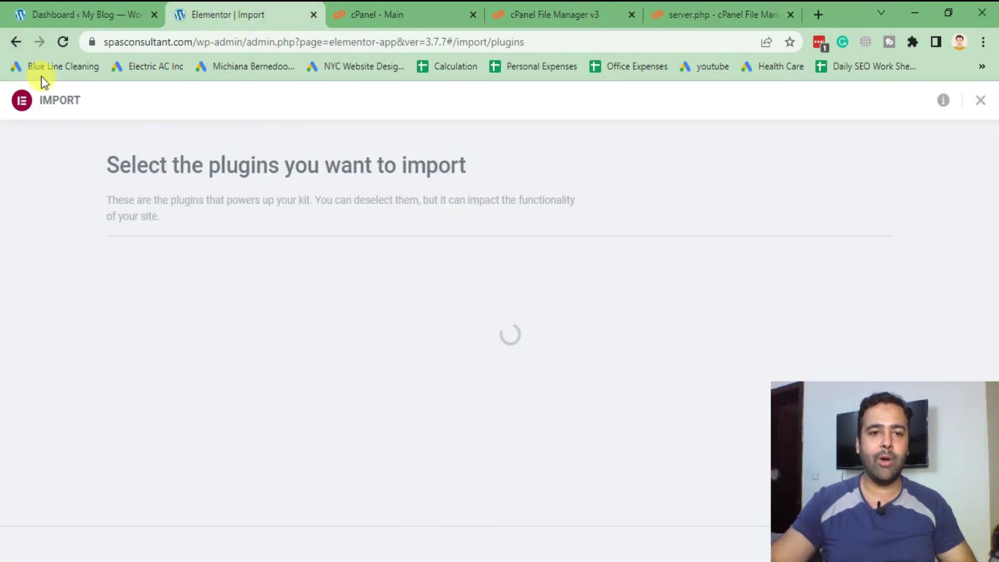
click(12, 41)
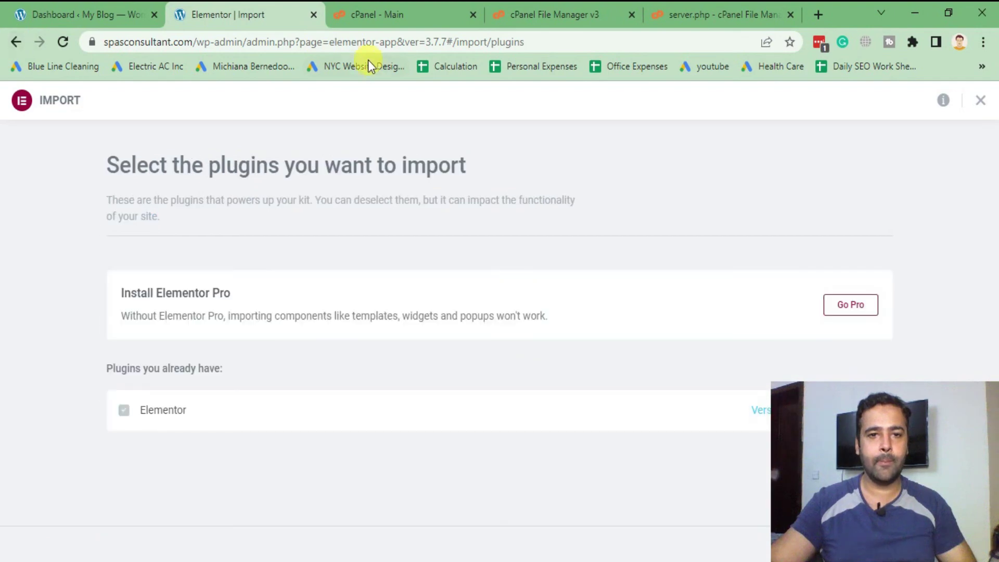
drag(255, 44, 791, 41)
key(BackSpace)
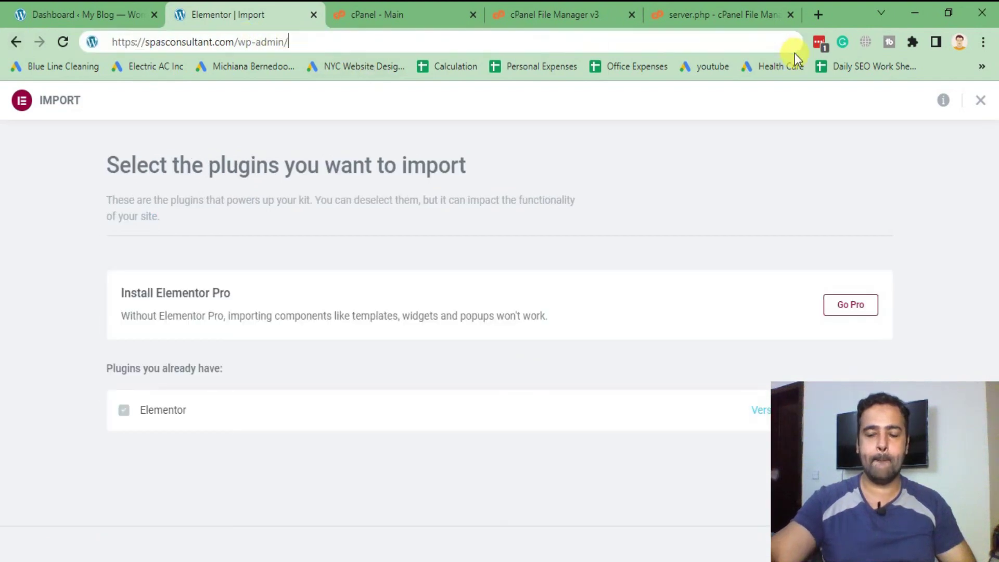
key(Return)
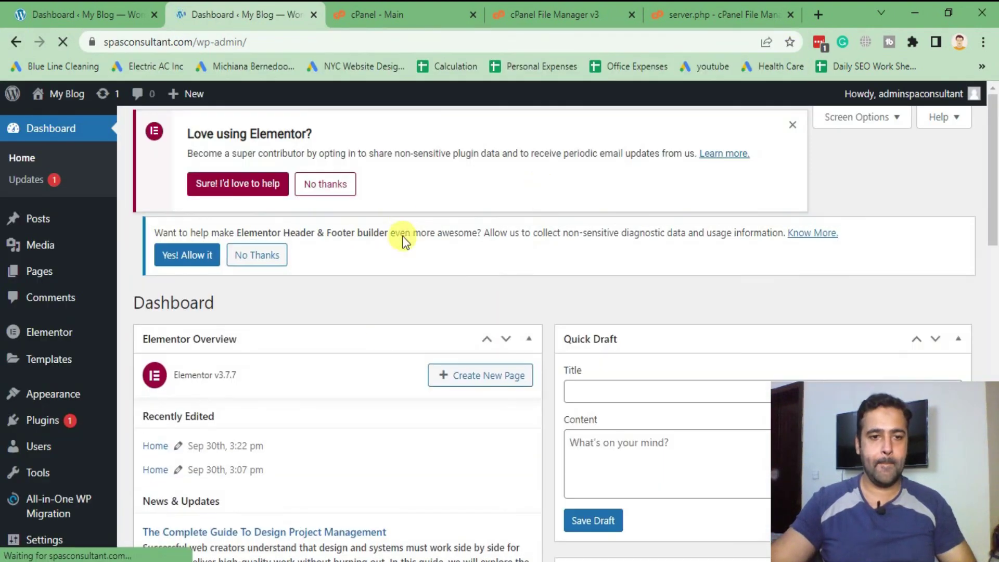
mouse_move(58, 328)
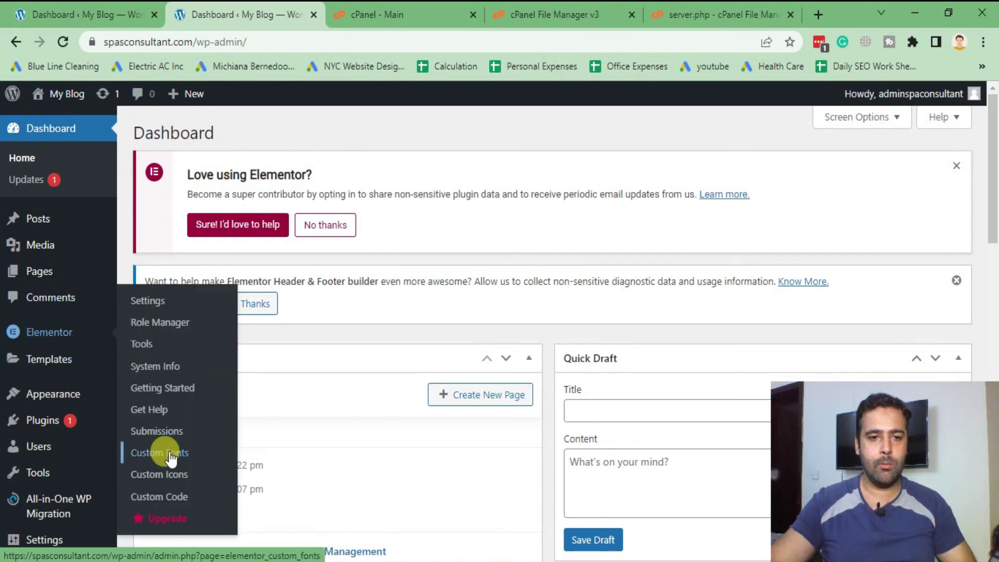
click(149, 344)
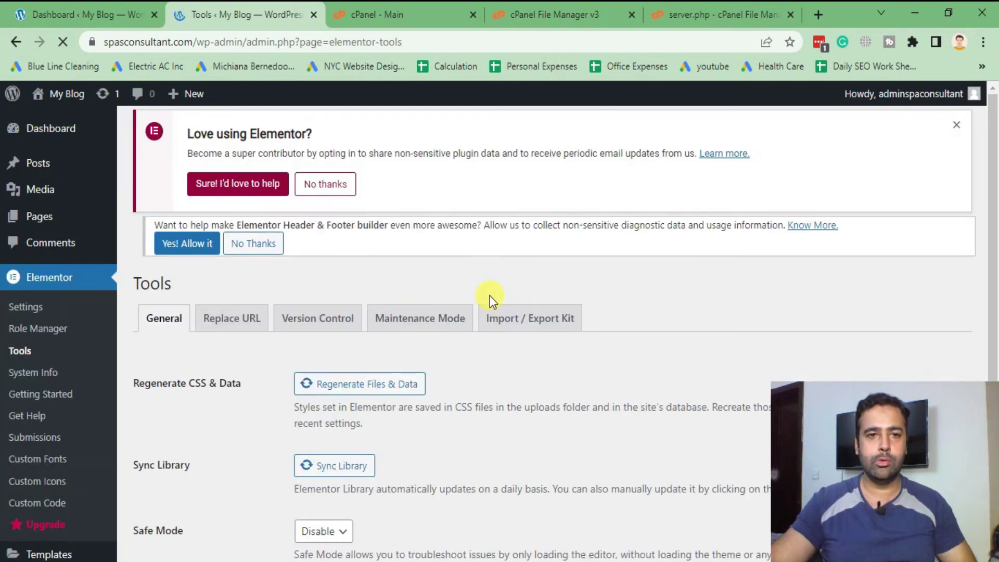
click(518, 370)
scroll(671, 223, down, 5)
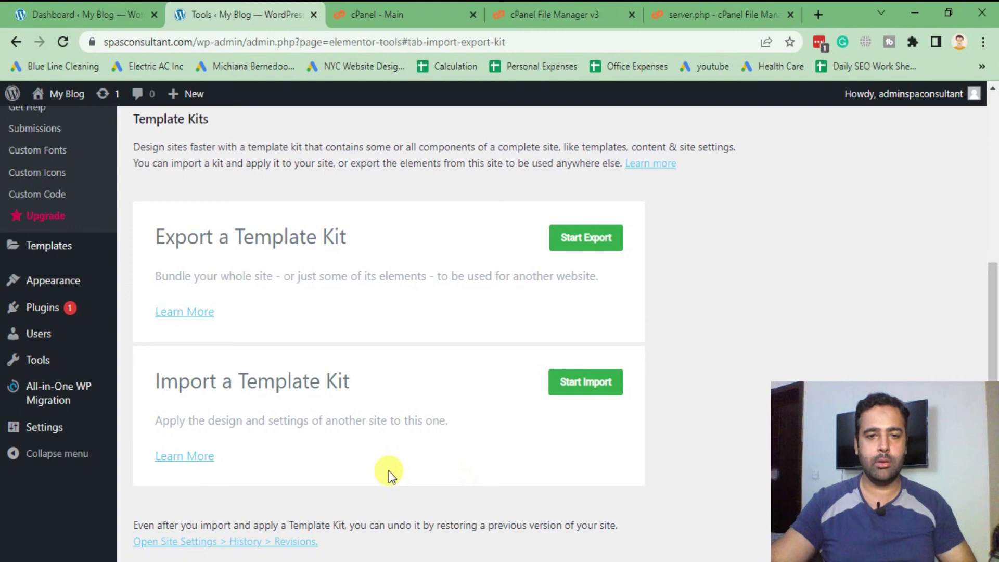
Start the import with elementor-kit.zip and highlight the 'not authorized to read or write' error.
click(576, 390)
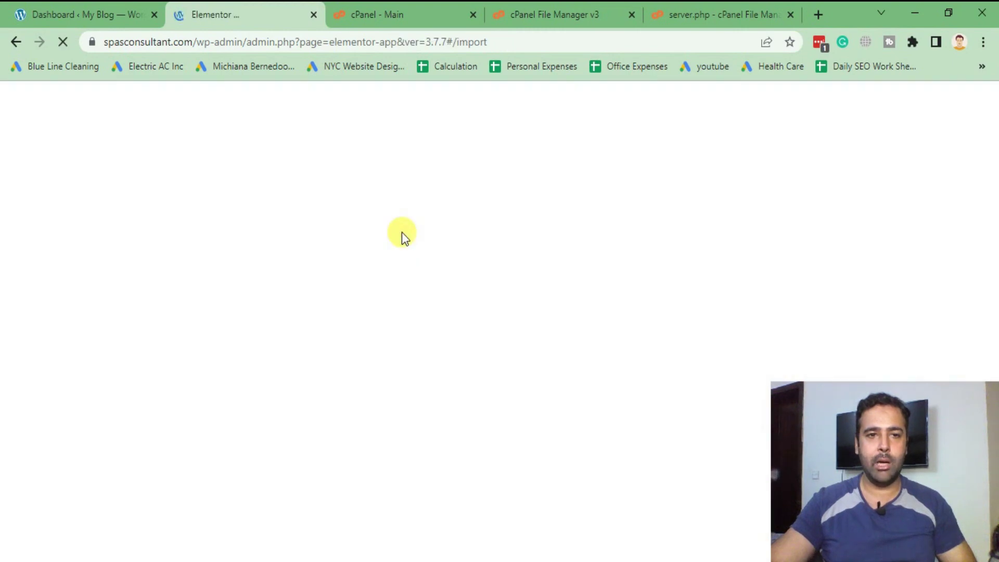
scroll(568, 270, down, 2)
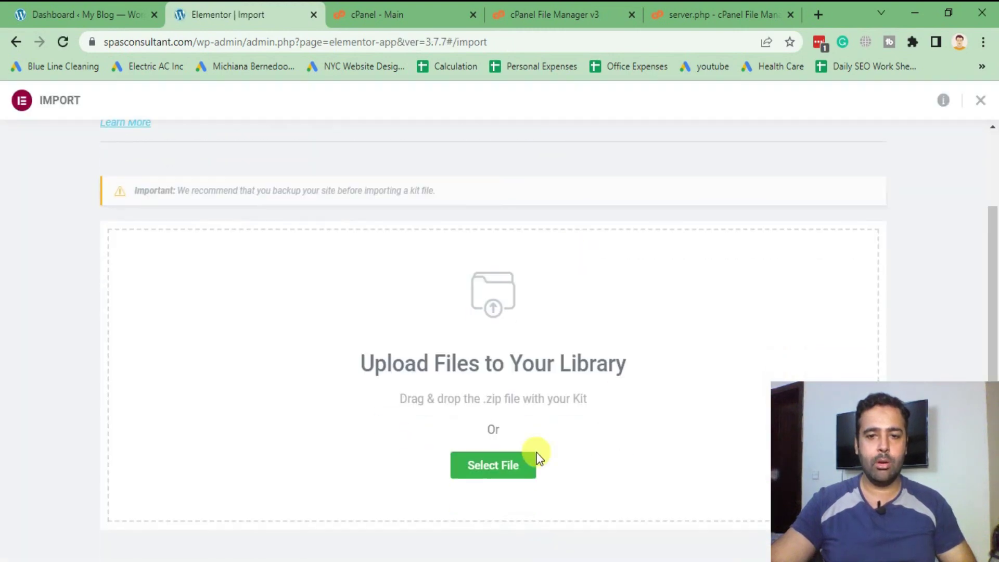
click(507, 464)
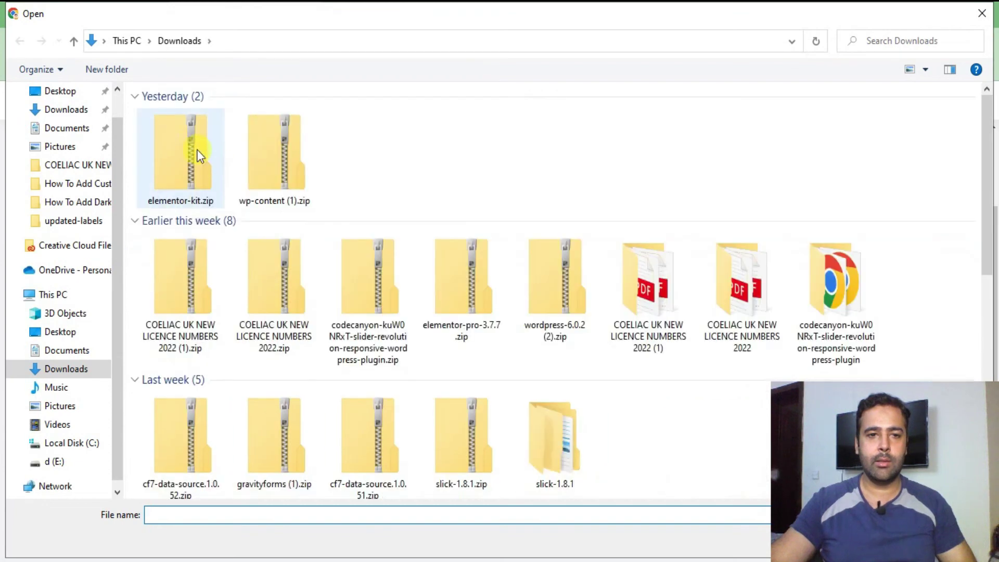
click(182, 148)
key(Return)
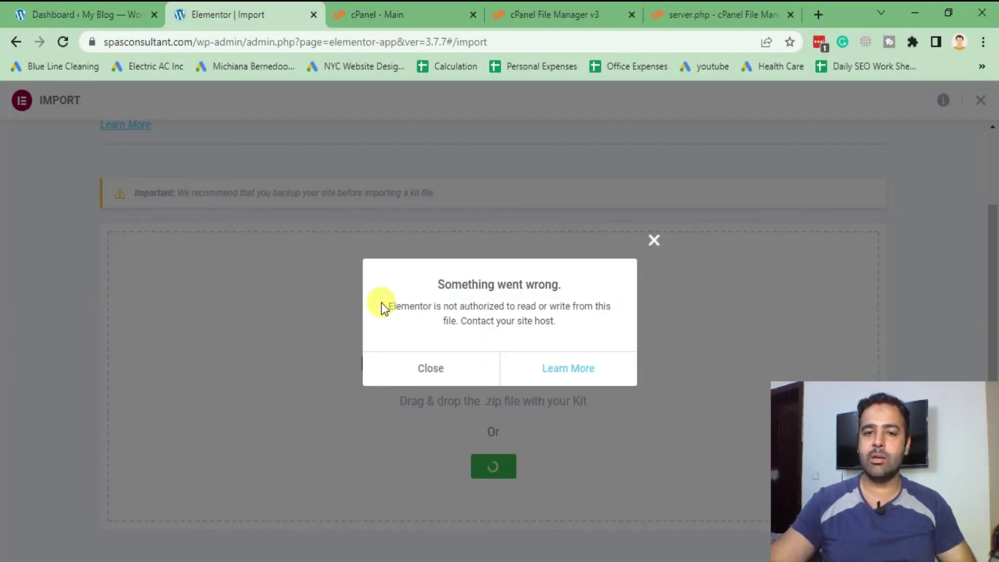
drag(384, 303, 573, 324)
click(523, 316)
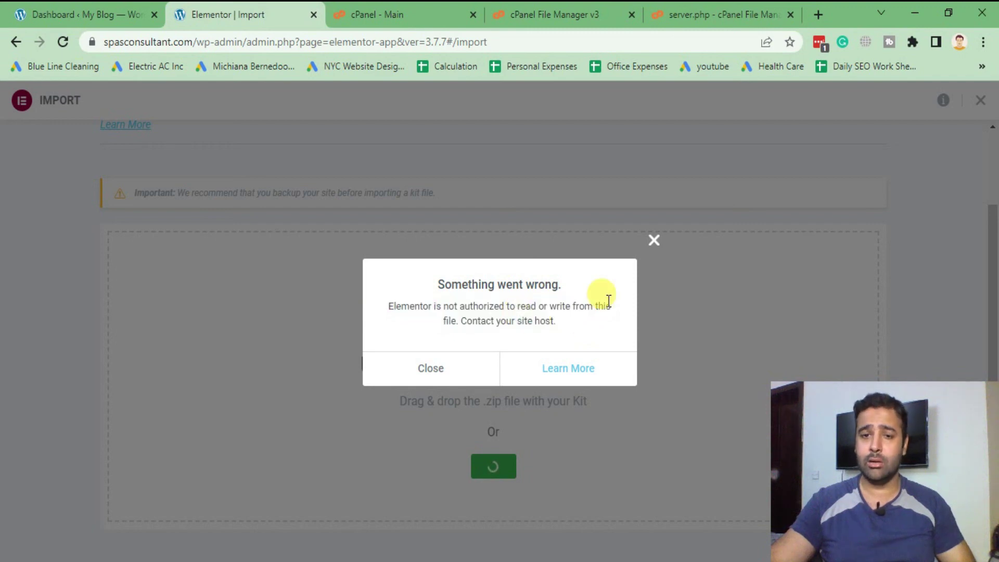
Select the full wp-content/plugins/elementor/modules/system-info/reporters/server.php path saved in the Notepad++ note.
key(alt+Tab)
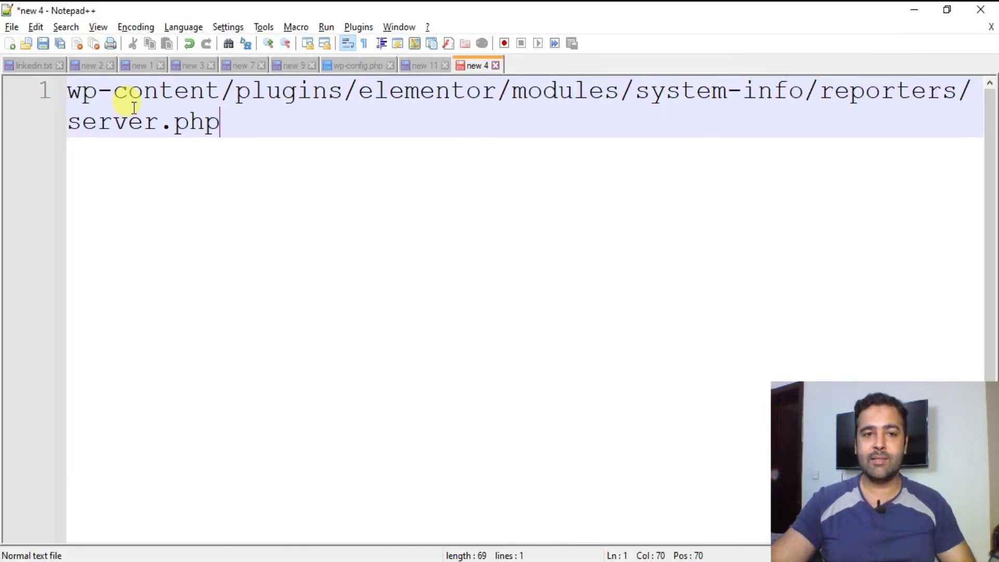
drag(231, 121, 67, 116)
click(71, 89)
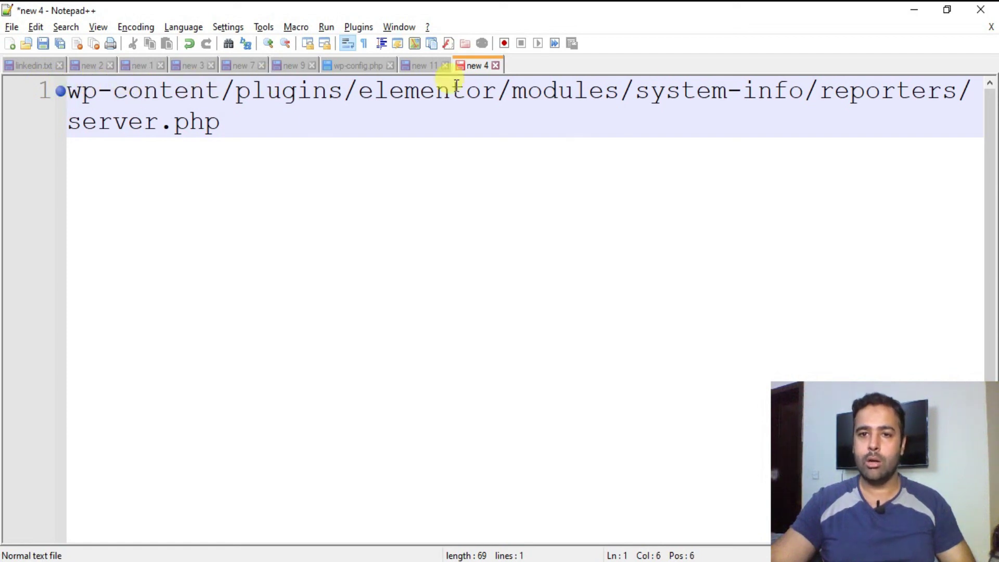
drag(408, 164, 66, 93)
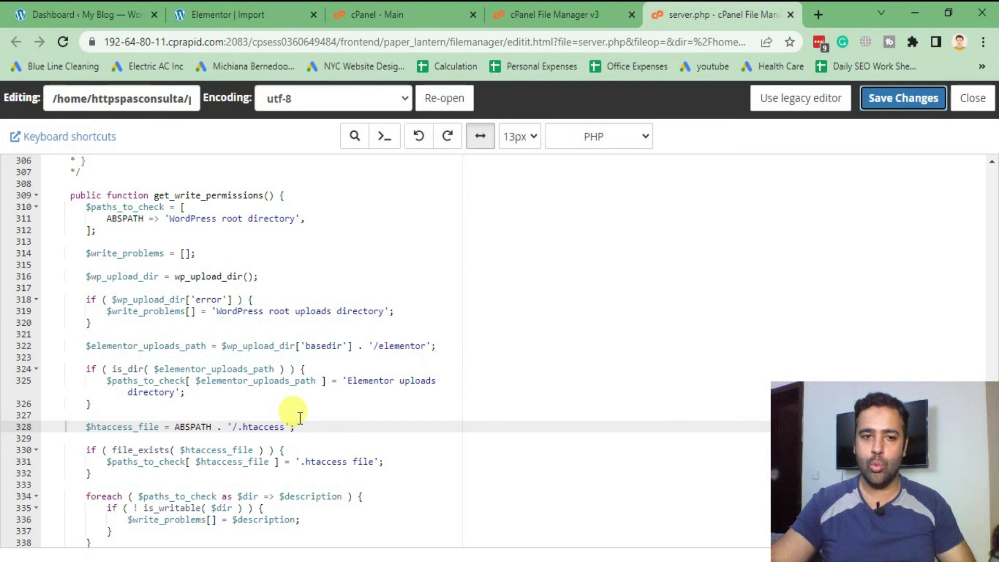
Prefix line 328's $htaccess_file = ABSPATH . '/.htaccess'; with // to disable it.
click(291, 414)
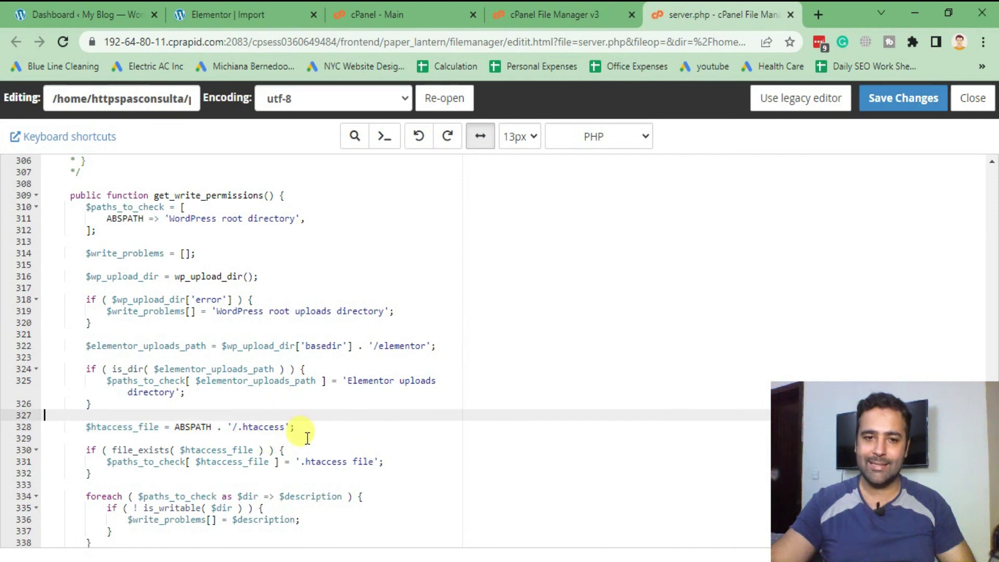
drag(298, 428, 91, 431)
click(88, 429)
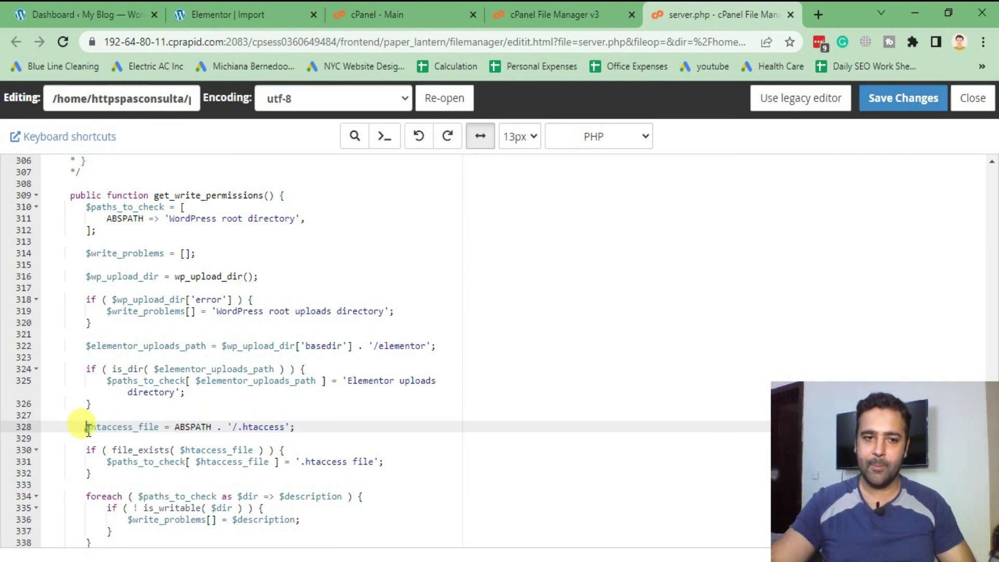
drag(155, 195, 264, 196)
click(91, 419)
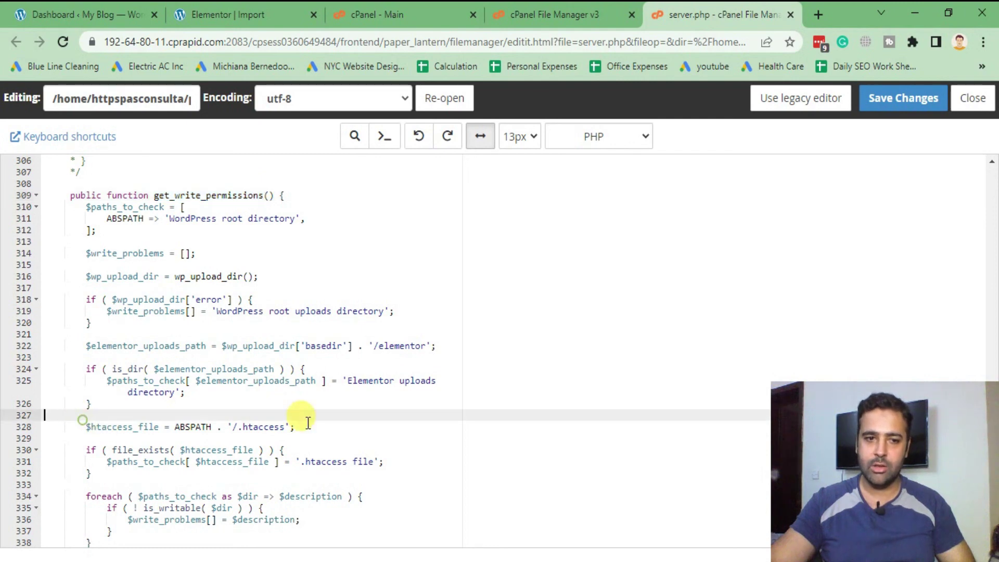
click(88, 427)
text(//)
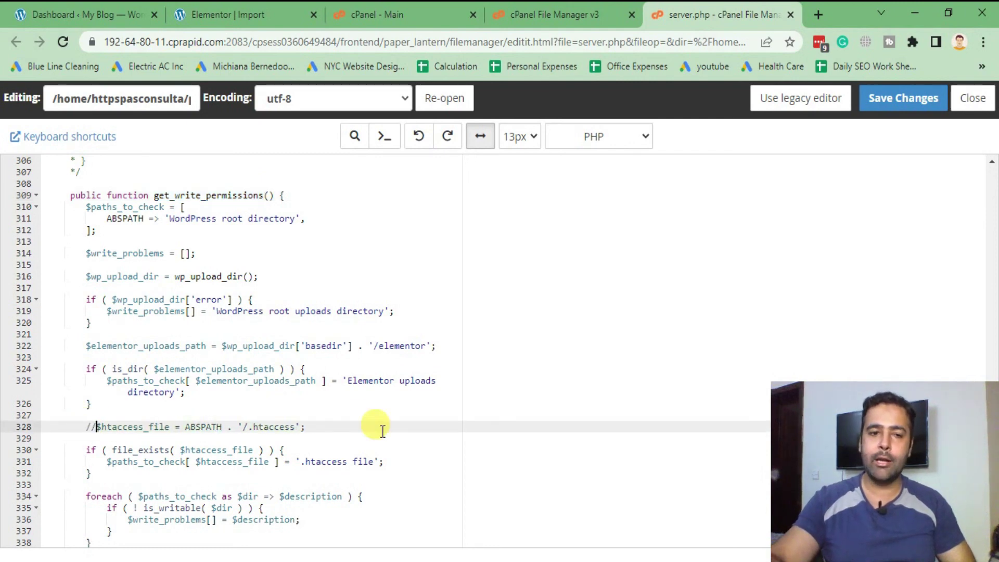